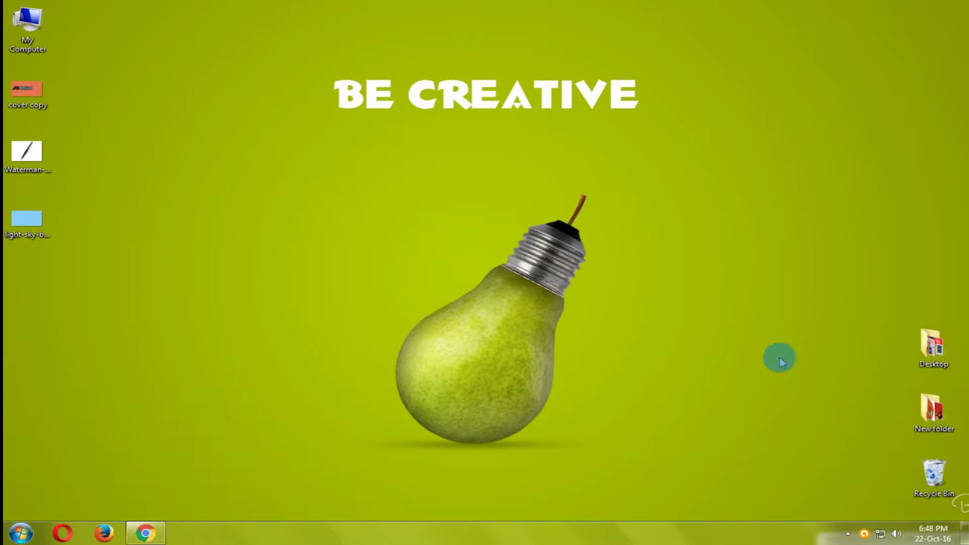
Step: Load pixlr.com in Chrome and scroll the homepage to find Pixlr Editor
{"action": "left_click", "coordinate": [157, 538]}
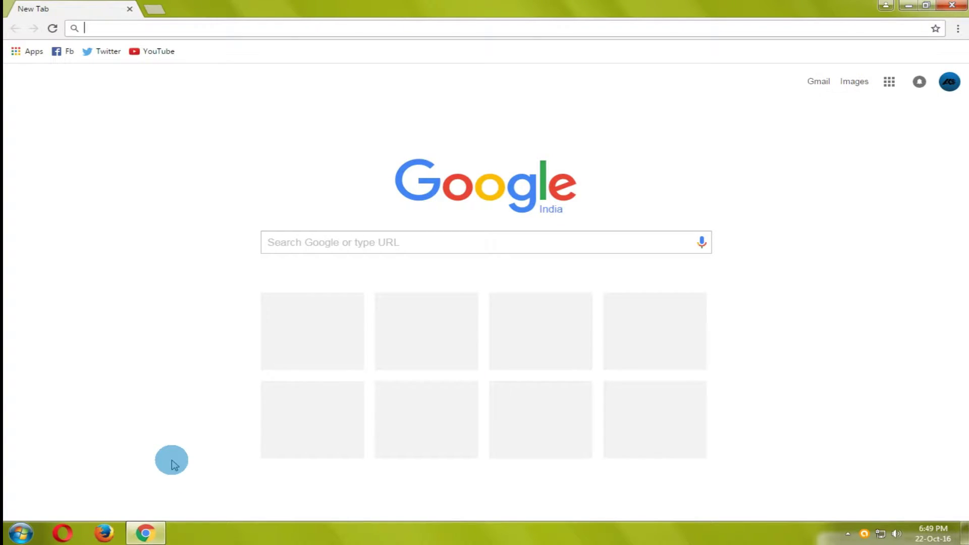
{"action": "type", "text": "pixlr"}
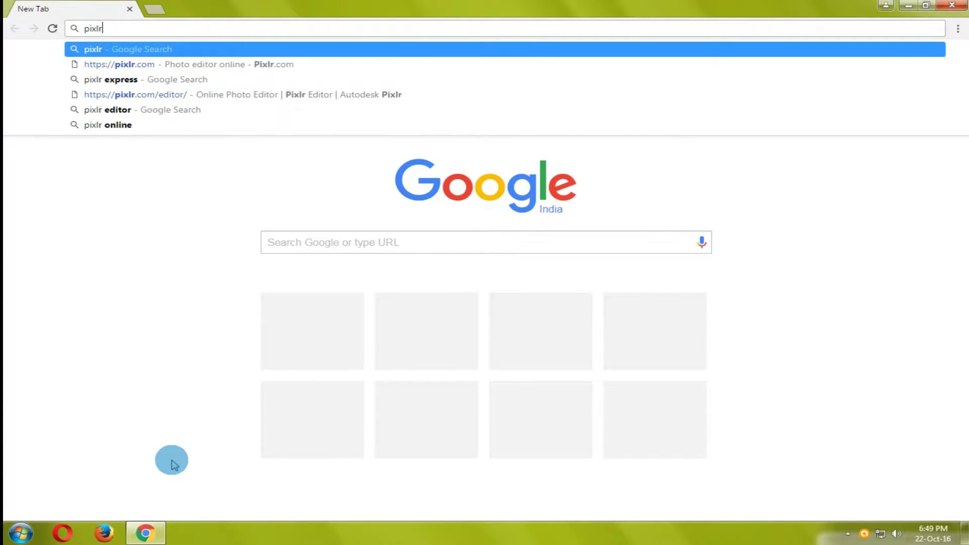
{"action": "key", "text": "Down"}
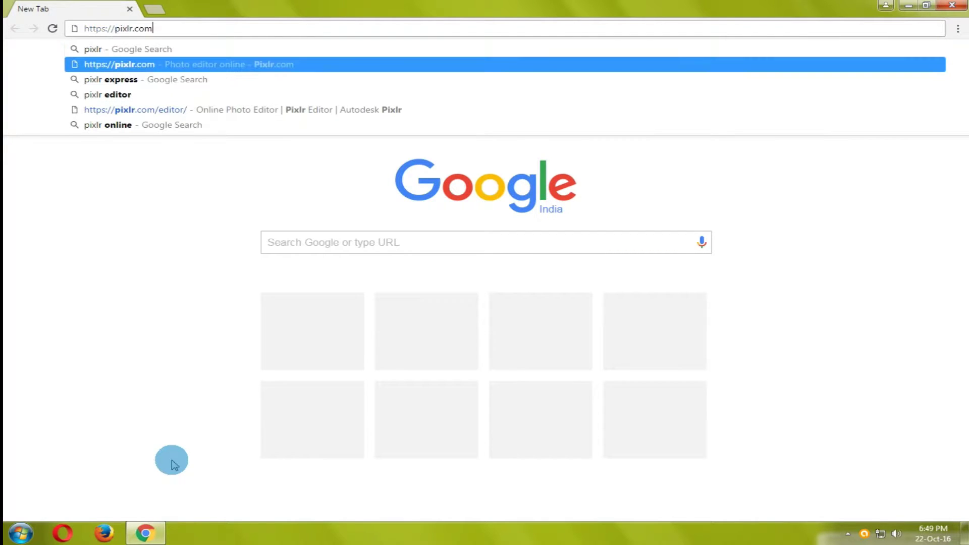
{"action": "key", "text": "Return"}
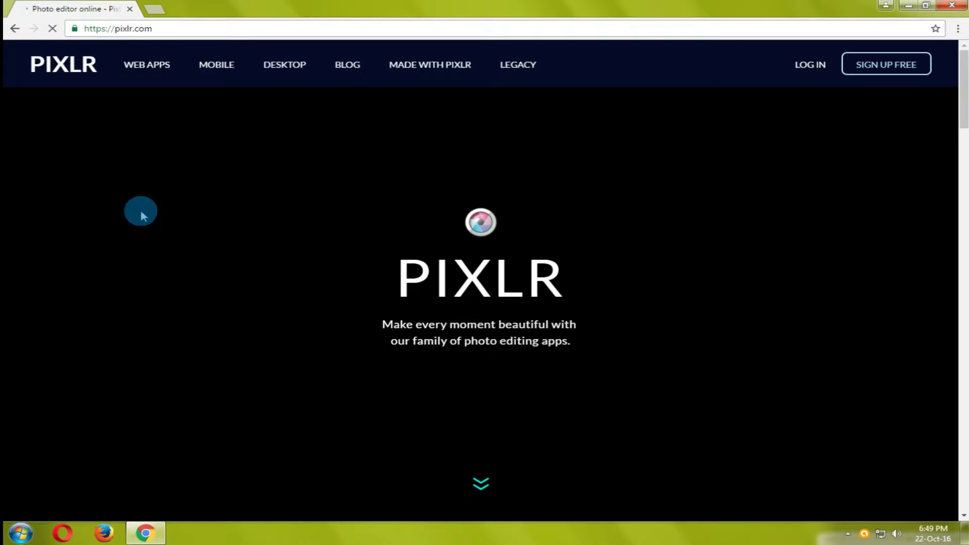
{"action": "scroll", "coordinate": [184, 196], "scroll_direction": "down", "scroll_amount": 6}
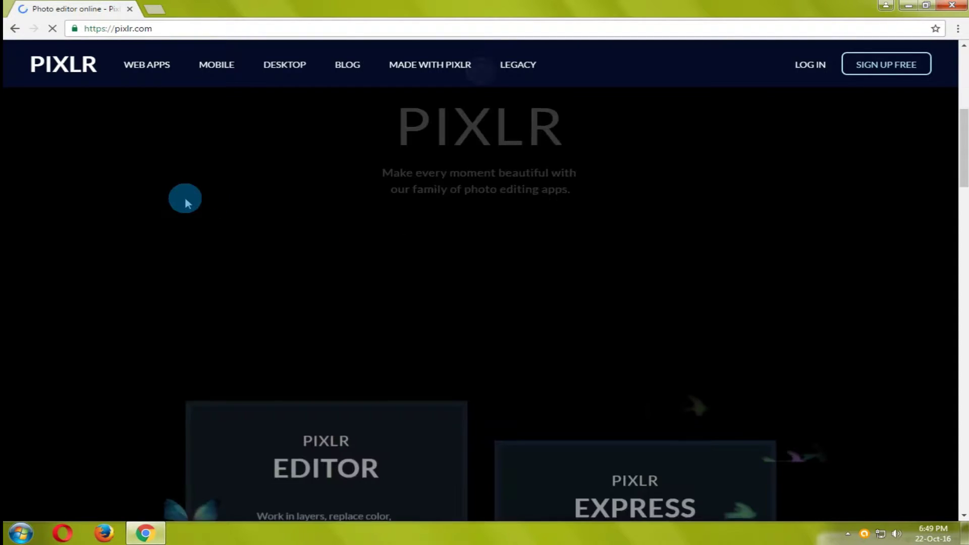
{"action": "scroll", "coordinate": [184, 197], "scroll_direction": "down", "scroll_amount": 3}
{"action": "scroll", "coordinate": [184, 197], "scroll_direction": "up", "scroll_amount": 6}
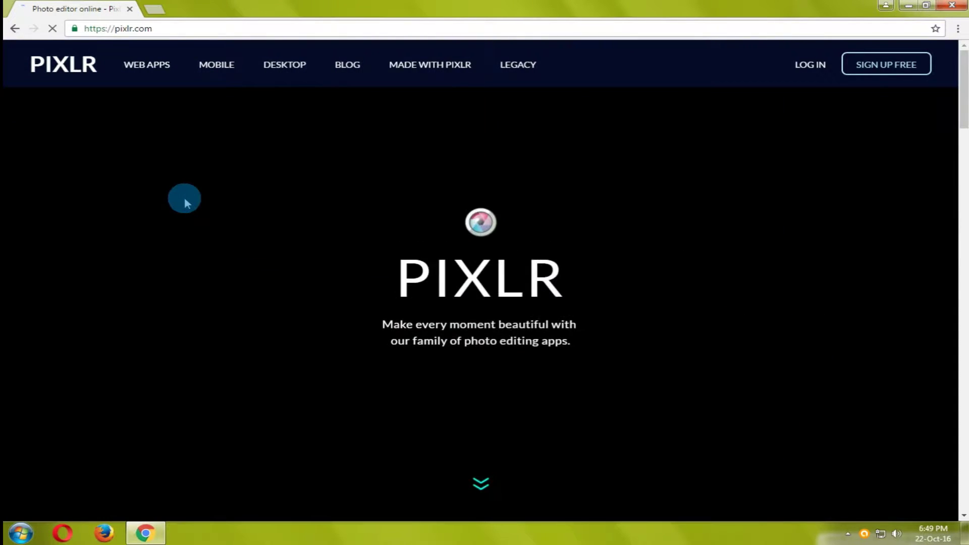
{"action": "scroll", "coordinate": [184, 198], "scroll_direction": "down", "scroll_amount": 15}
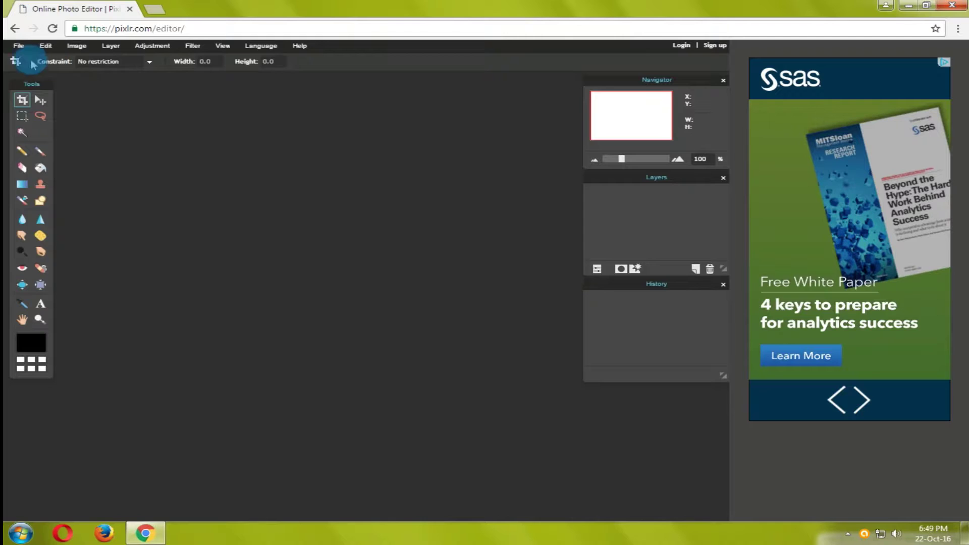
Step: Open the 'cover copy' AK$ EditZ image from the Desktop and switch to the Magic Wand
{"action": "left_click", "coordinate": [17, 48]}
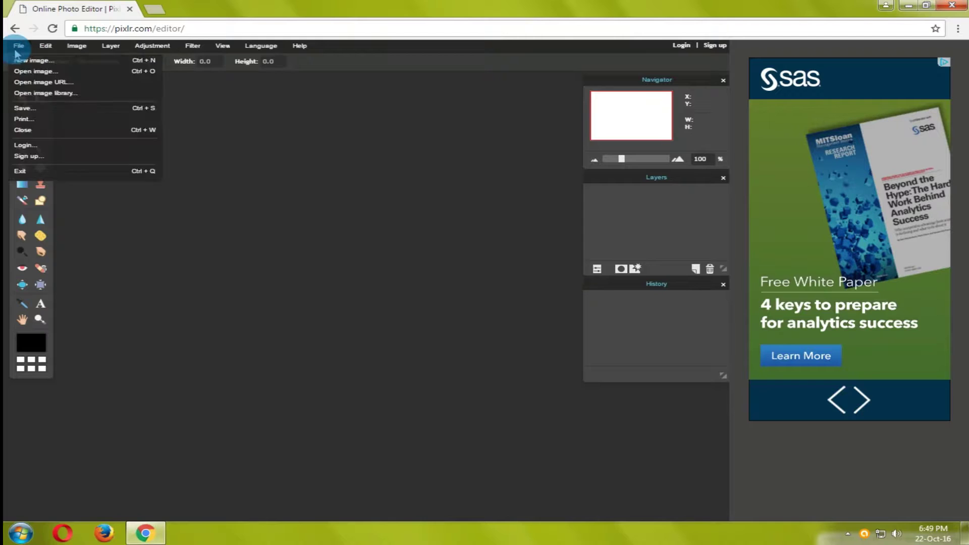
{"action": "left_click", "coordinate": [46, 71]}
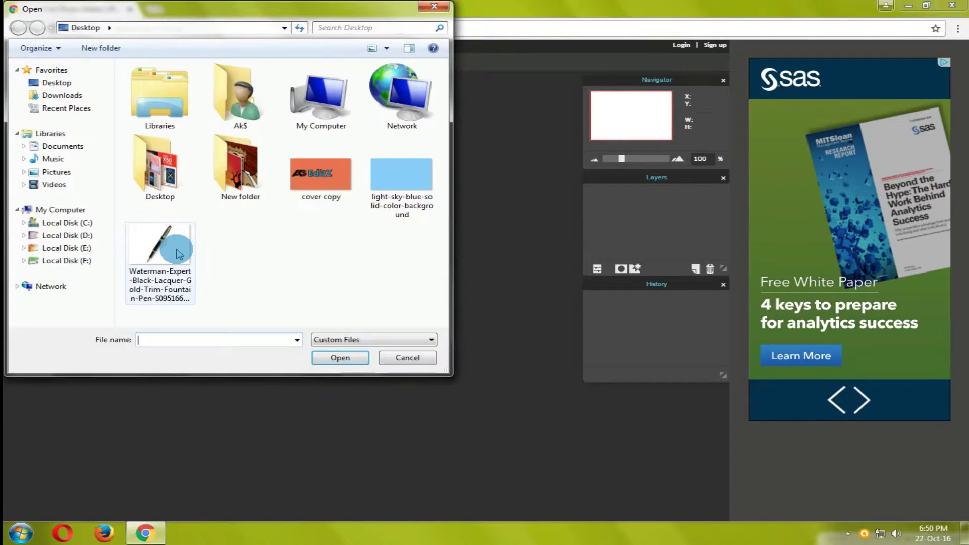
{"action": "left_click", "coordinate": [179, 254]}
{"action": "left_click", "coordinate": [299, 187], "text": "ctrl"}
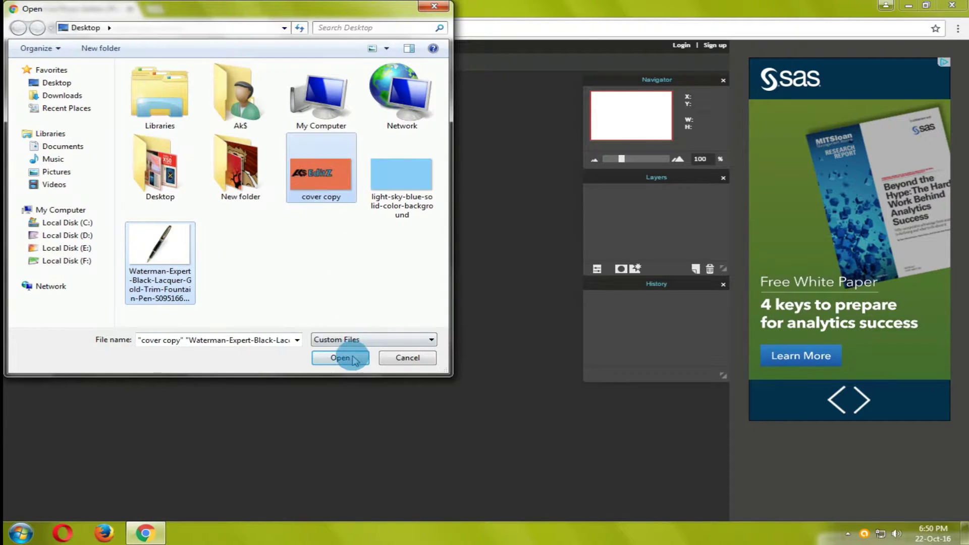
{"action": "left_click", "coordinate": [348, 358]}
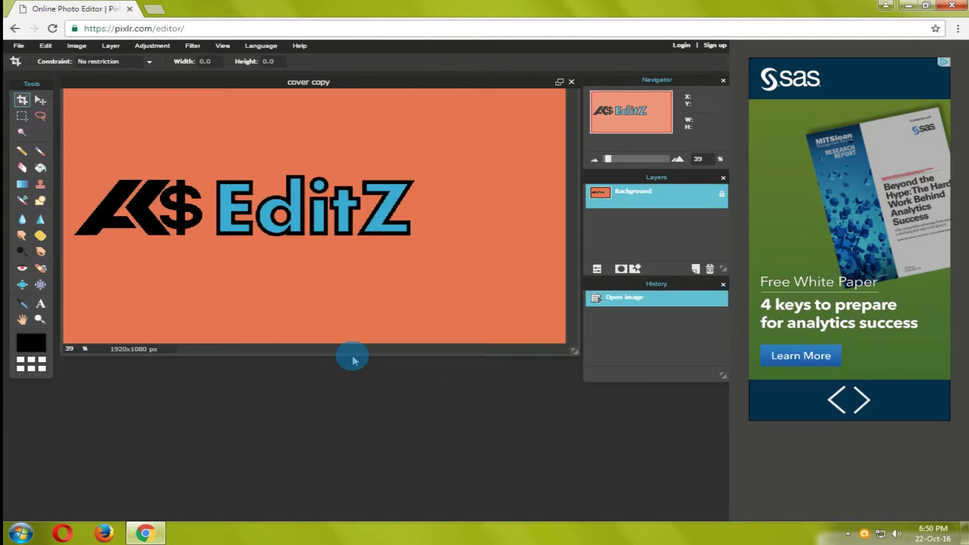
{"action": "key", "text": "w"}
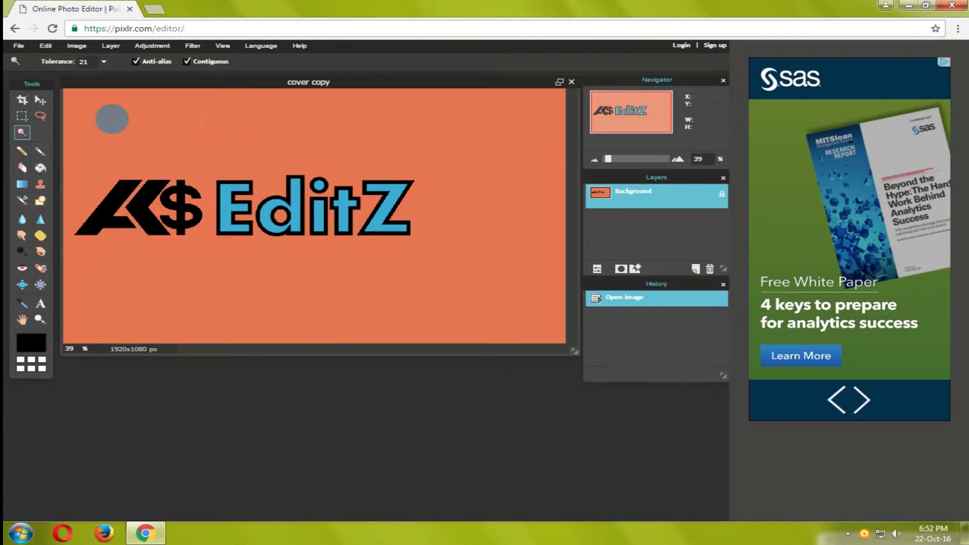
Step: Start a new image, replacing the 1160 width with 1920 alongside height 1080
{"action": "left_click", "coordinate": [19, 45]}
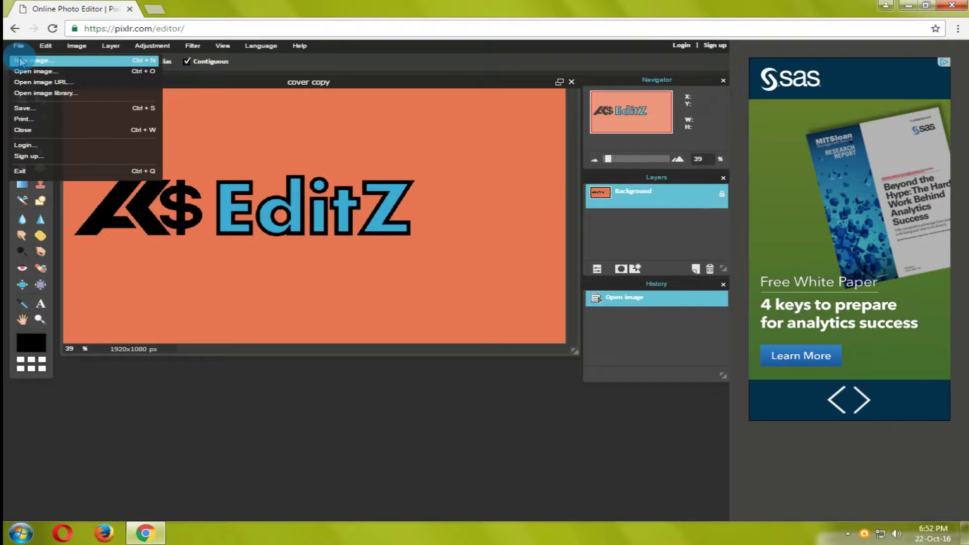
{"action": "left_click", "coordinate": [20, 60]}
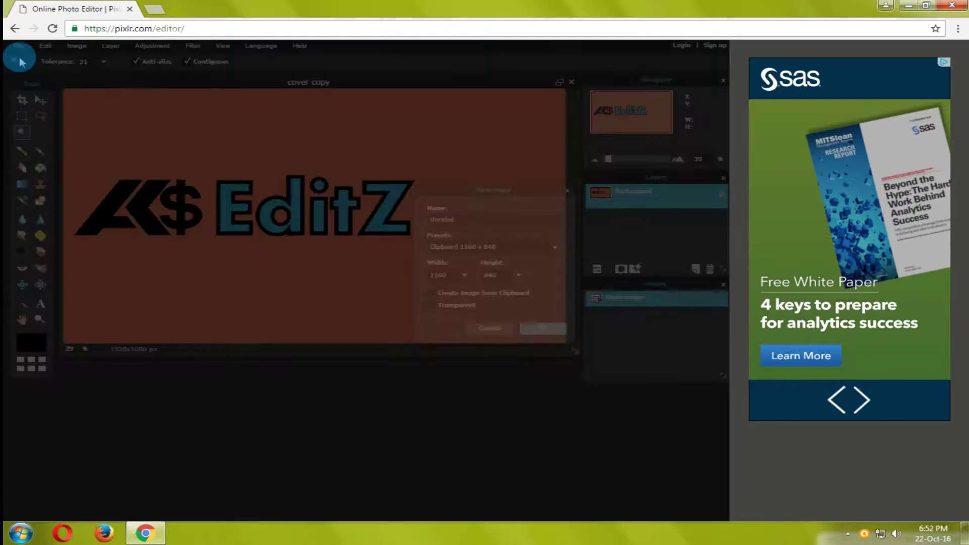
{"action": "left_click", "coordinate": [455, 277]}
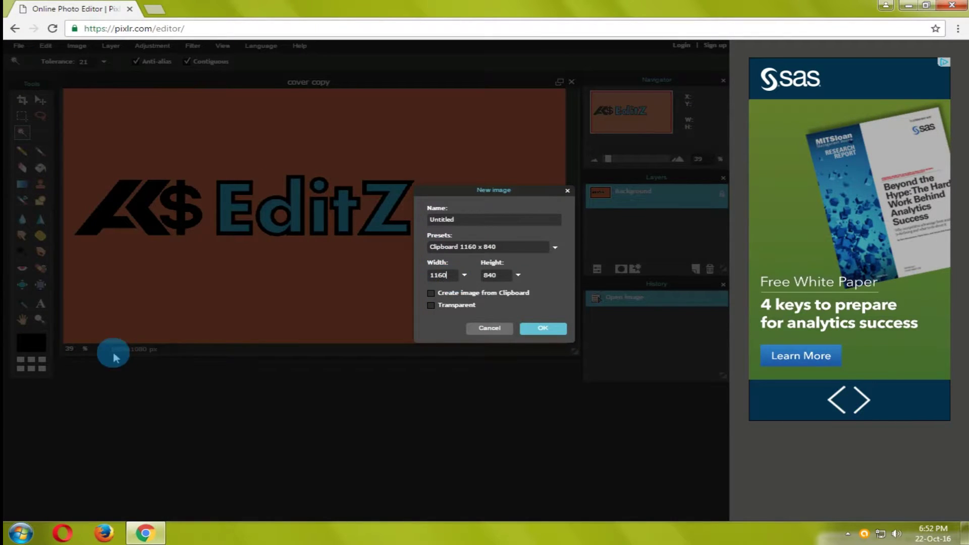
{"action": "key", "text": "BackSpace"}
{"action": "key", "text": "BackSpace"}
{"action": "key", "text": "BackSpace"}
{"action": "key", "text": "BackSpace"}
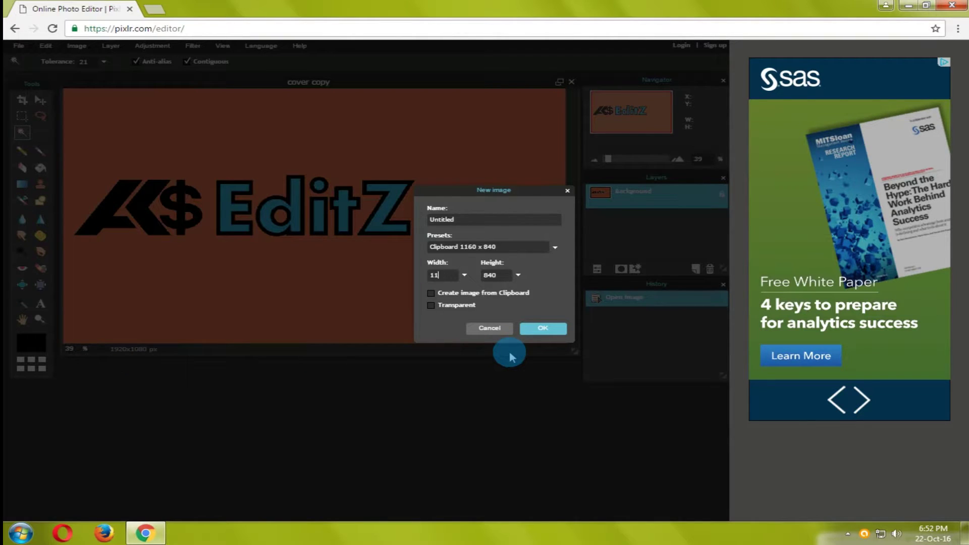
{"action": "type", "text": "1920"}
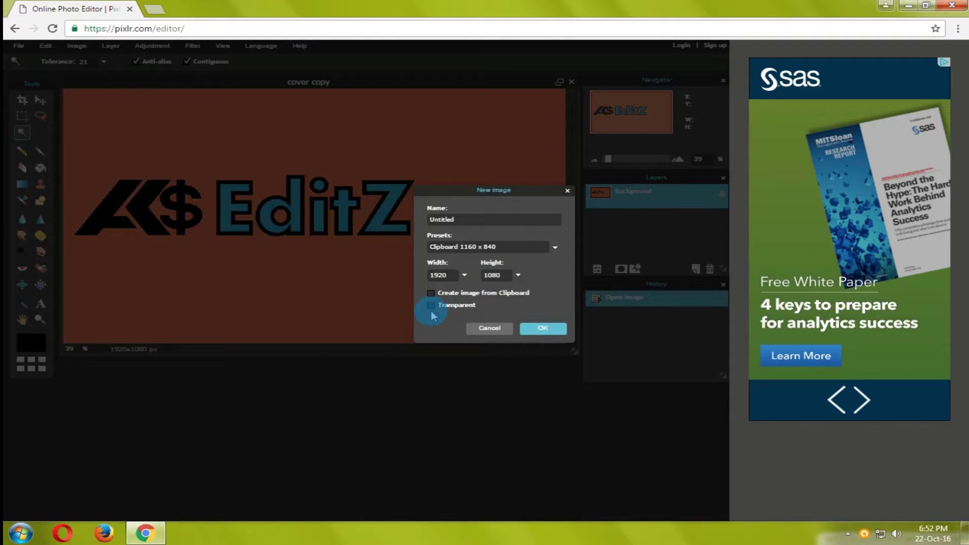
Step: Create the transparent 1920×1080 image and move the cover copy window into view
{"action": "left_click", "coordinate": [553, 334]}
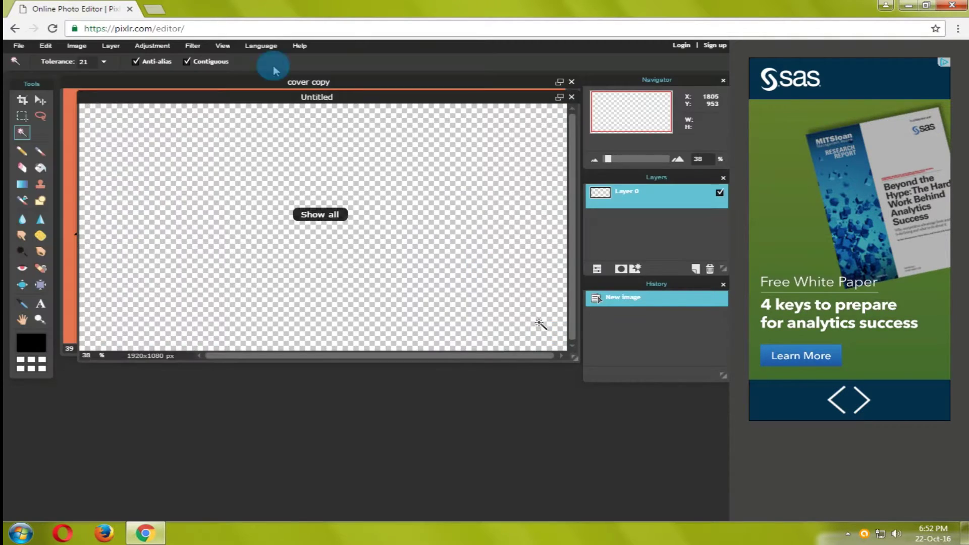
{"action": "left_click", "coordinate": [70, 94]}
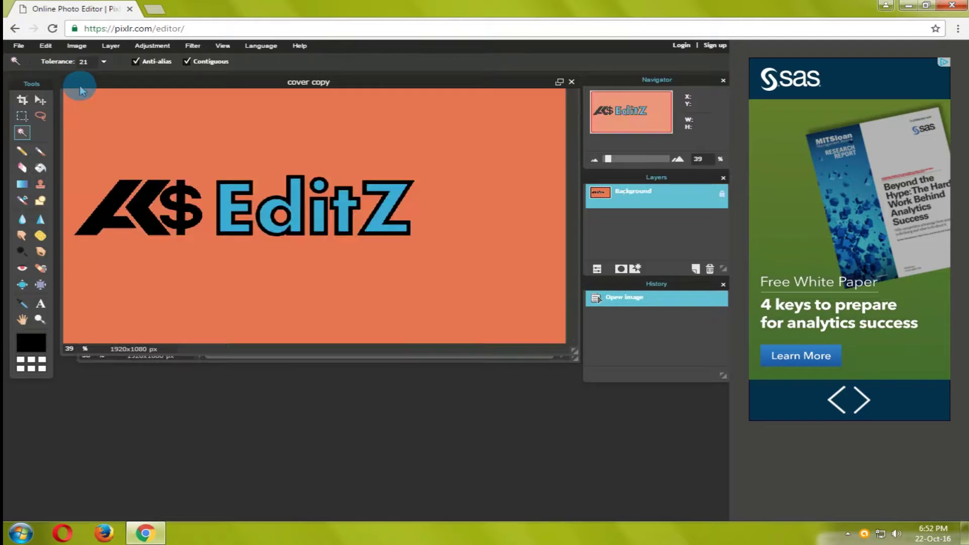
{"action": "left_click_drag", "start_coordinate": [252, 82], "coordinate": [281, 169]}
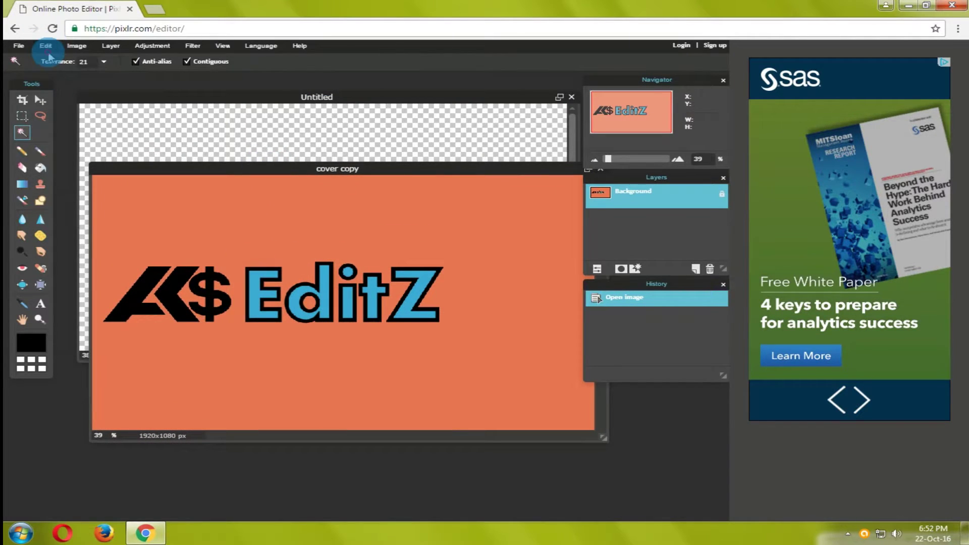
Step: Copy all of cover copy and paste it into Untitled as Layer 1
{"action": "left_click", "coordinate": [46, 46]}
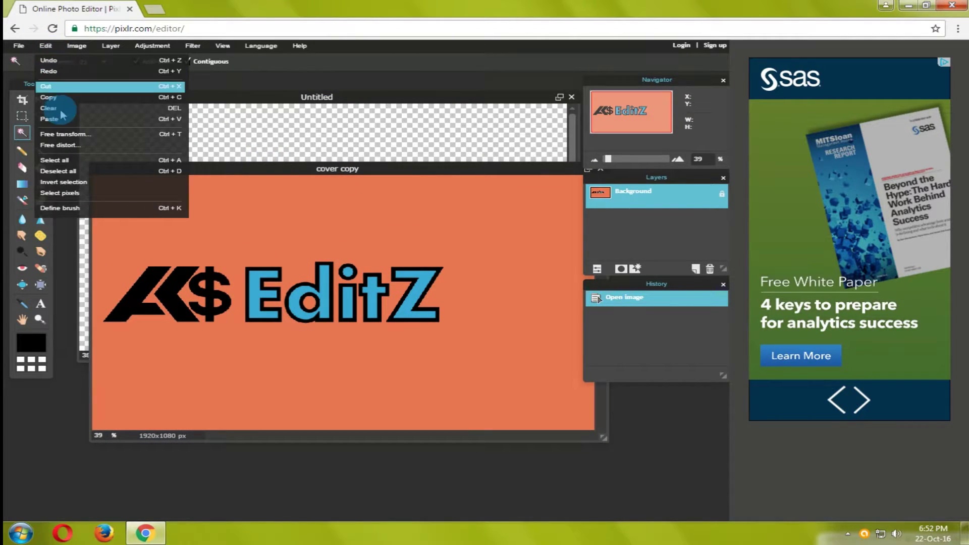
{"action": "left_click", "coordinate": [70, 160]}
{"action": "left_click", "coordinate": [45, 45]}
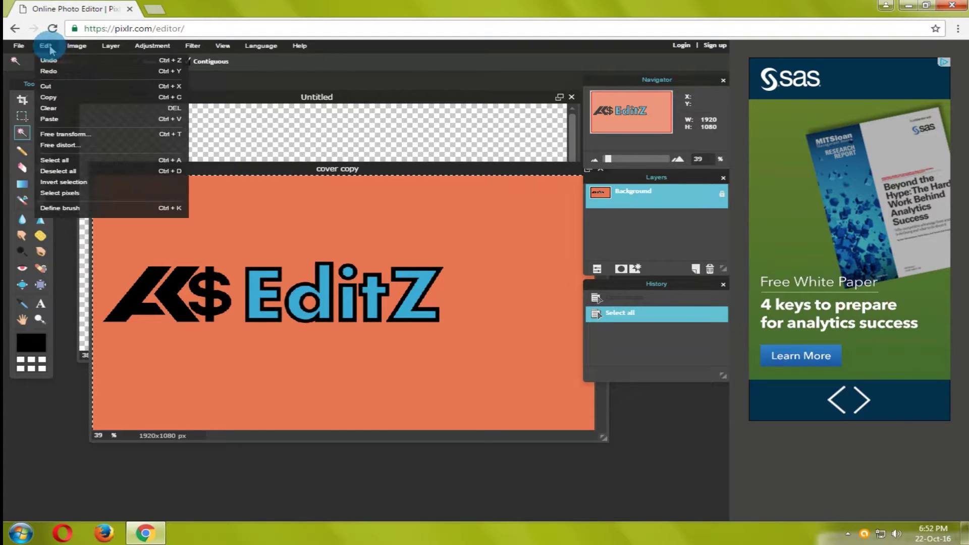
{"action": "left_click", "coordinate": [52, 98]}
{"action": "left_click", "coordinate": [174, 99]}
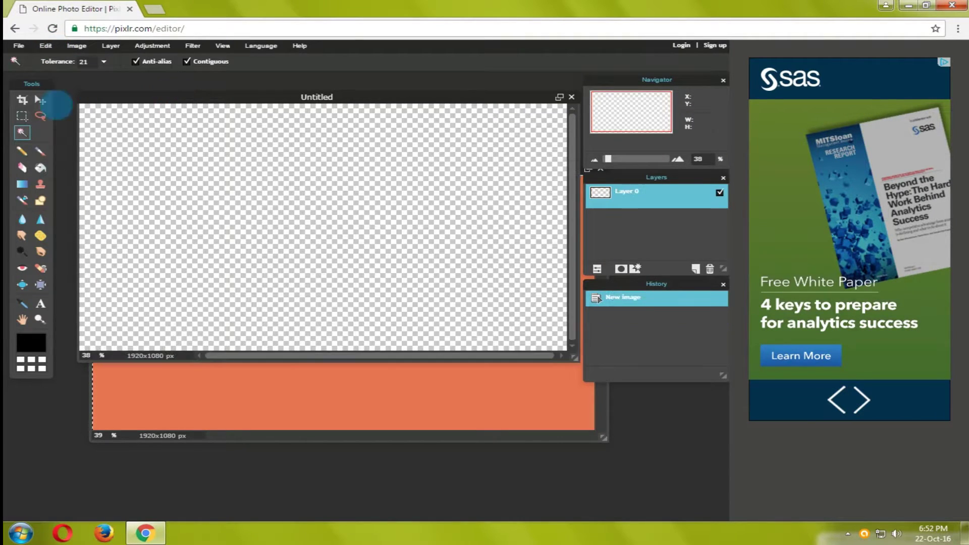
{"action": "left_click", "coordinate": [44, 47]}
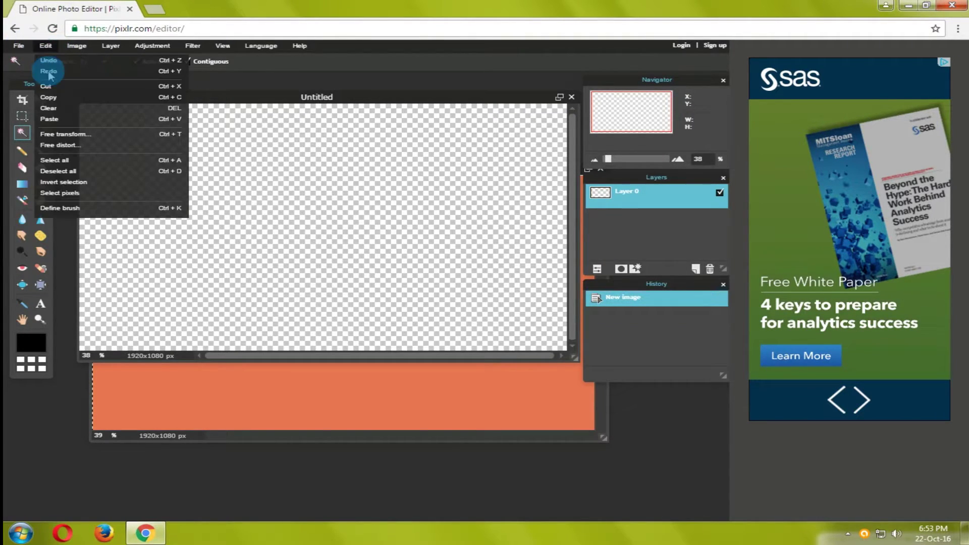
{"action": "left_click", "coordinate": [50, 119]}
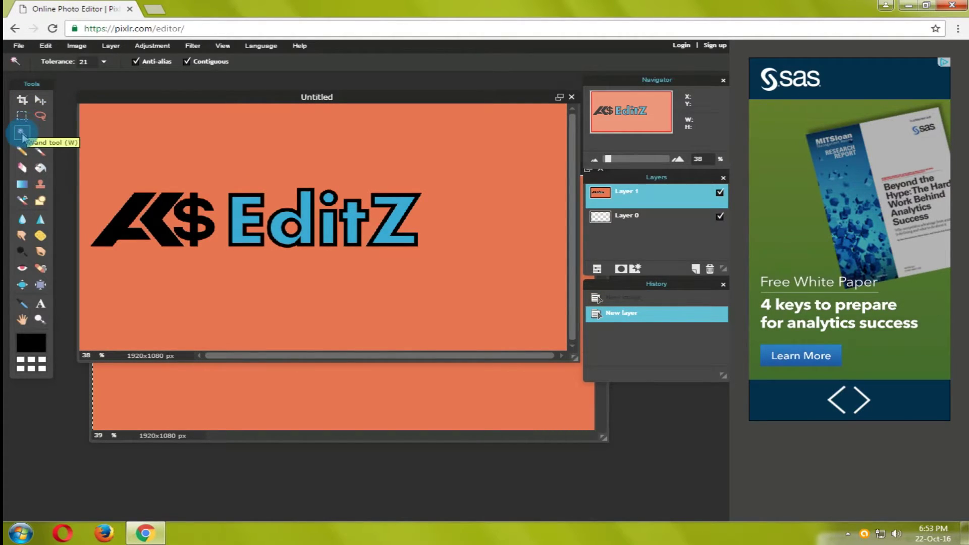
Step: Wand-select the orange background around the logo and delete it to transparency
{"action": "left_click", "coordinate": [262, 150]}
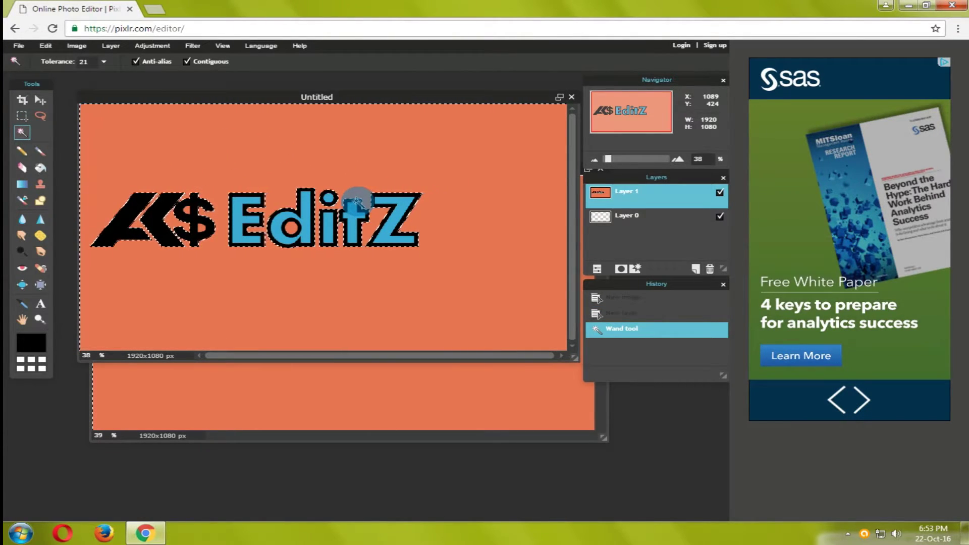
{"action": "key", "text": "Delete"}
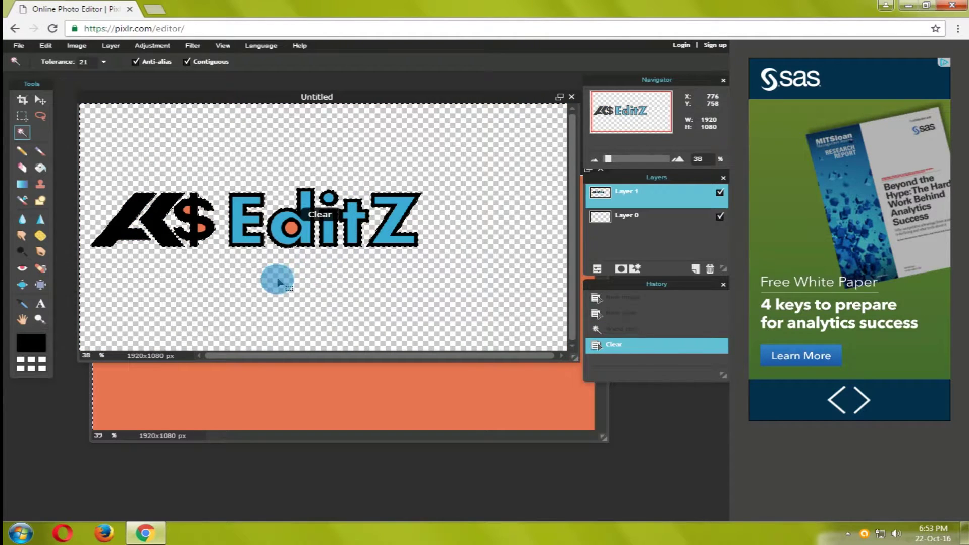
{"action": "scroll", "coordinate": [277, 281], "scroll_direction": "down", "scroll_amount": 1}
{"action": "scroll", "coordinate": [277, 281], "scroll_direction": "up", "scroll_amount": 2, "text": "ctrl"}
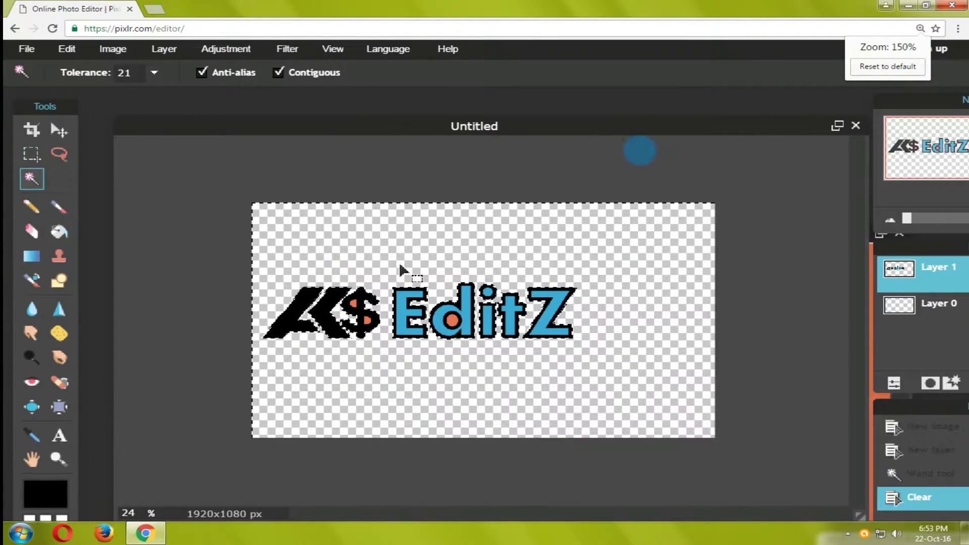
{"action": "left_click", "coordinate": [921, 28]}
{"action": "left_click", "coordinate": [868, 73]}
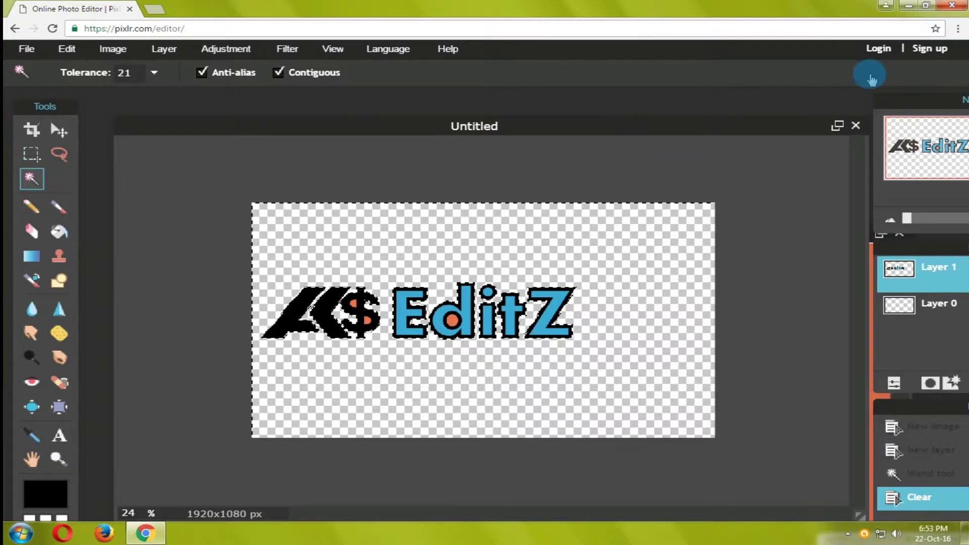
{"action": "scroll", "coordinate": [379, 240], "scroll_direction": "down", "scroll_amount": 2}
{"action": "scroll", "coordinate": [378, 242], "scroll_direction": "up", "scroll_amount": 4}
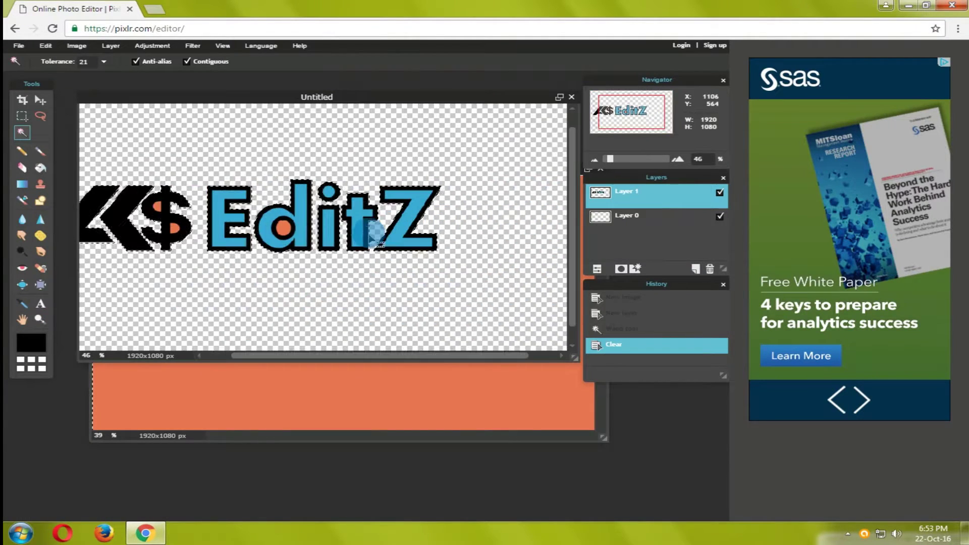
Step: Wand-select the leftover orange patches inside the lettering and zoom in to check the edges
{"action": "left_click", "coordinate": [285, 228]}
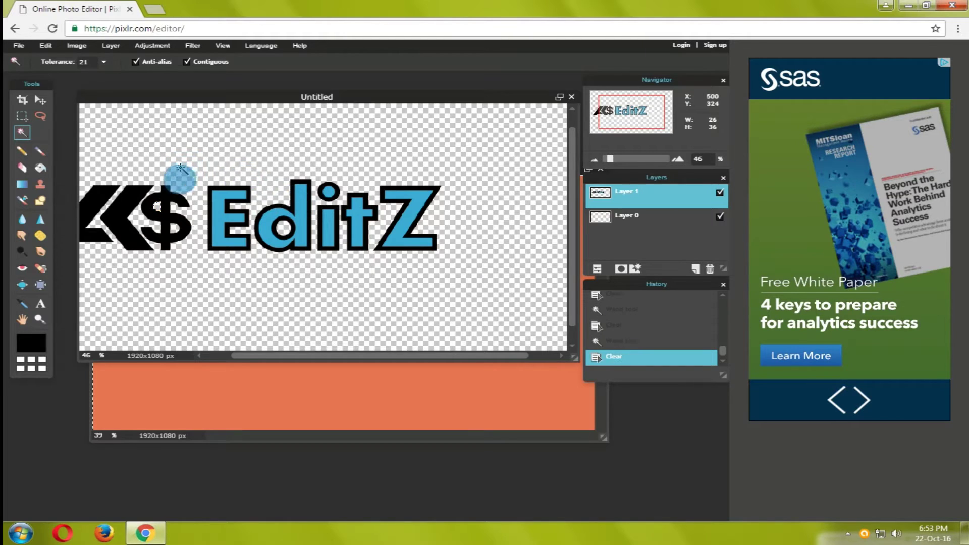
{"action": "scroll", "coordinate": [282, 234], "scroll_direction": "down", "scroll_amount": 2}
{"action": "scroll", "coordinate": [310, 202], "scroll_direction": "up", "scroll_amount": 3}
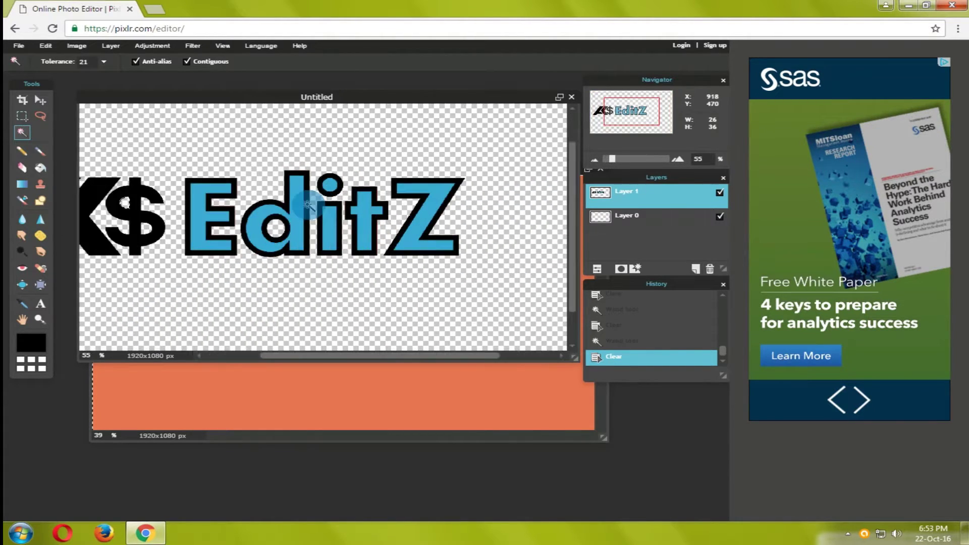
{"action": "scroll", "coordinate": [308, 203], "scroll_direction": "up", "scroll_amount": 5}
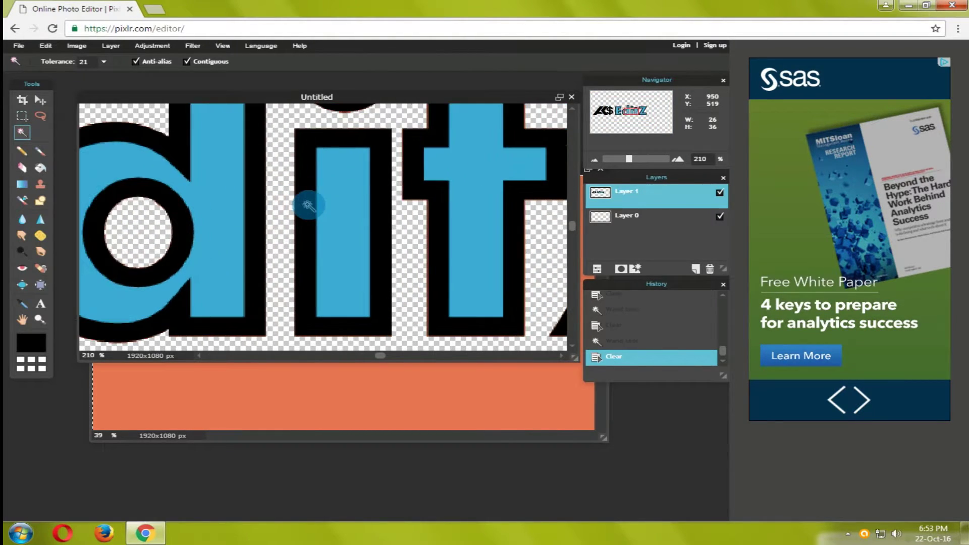
{"action": "scroll", "coordinate": [121, 241], "scroll_direction": "up", "scroll_amount": 3}
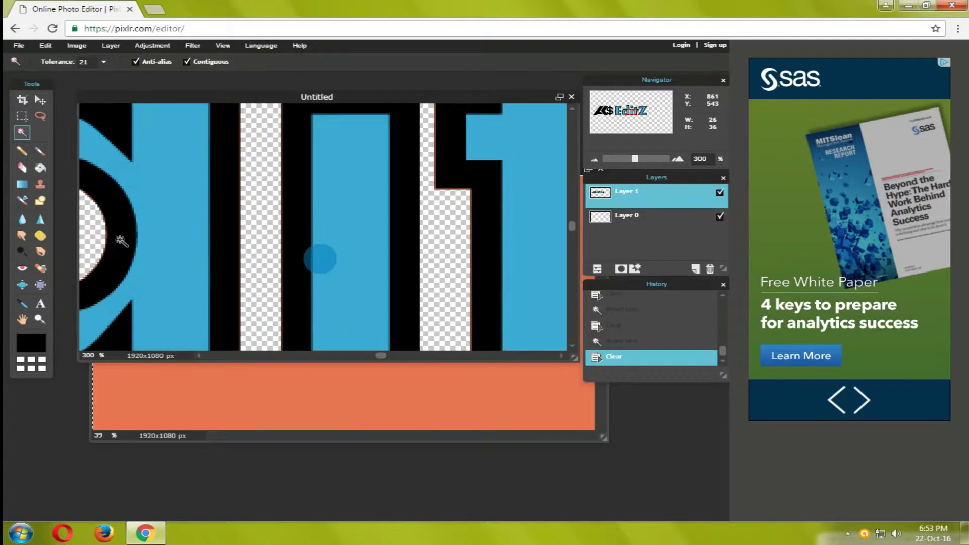
{"action": "scroll", "coordinate": [320, 259], "scroll_direction": "up", "scroll_amount": 2}
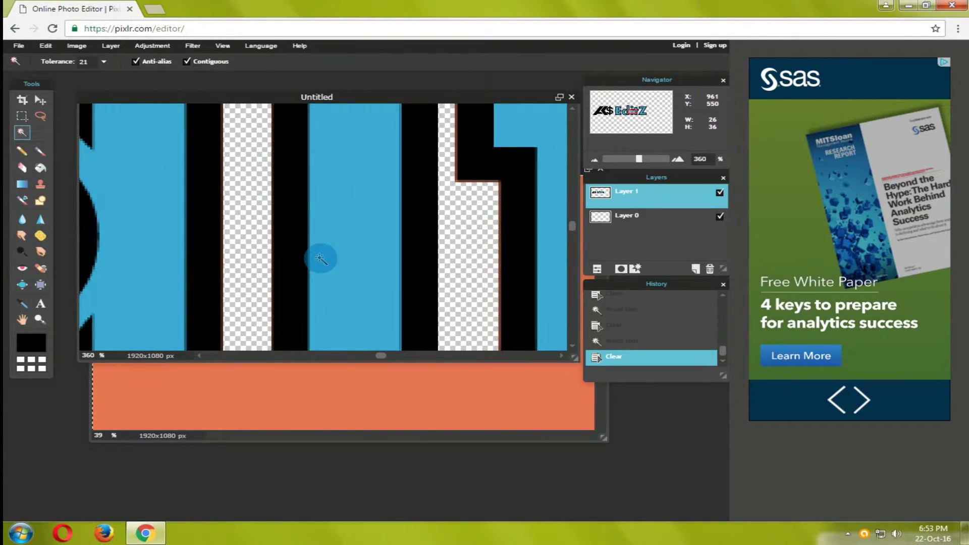
{"action": "scroll", "coordinate": [320, 259], "scroll_direction": "down", "scroll_amount": 2}
{"action": "scroll", "coordinate": [321, 259], "scroll_direction": "down", "scroll_amount": 8}
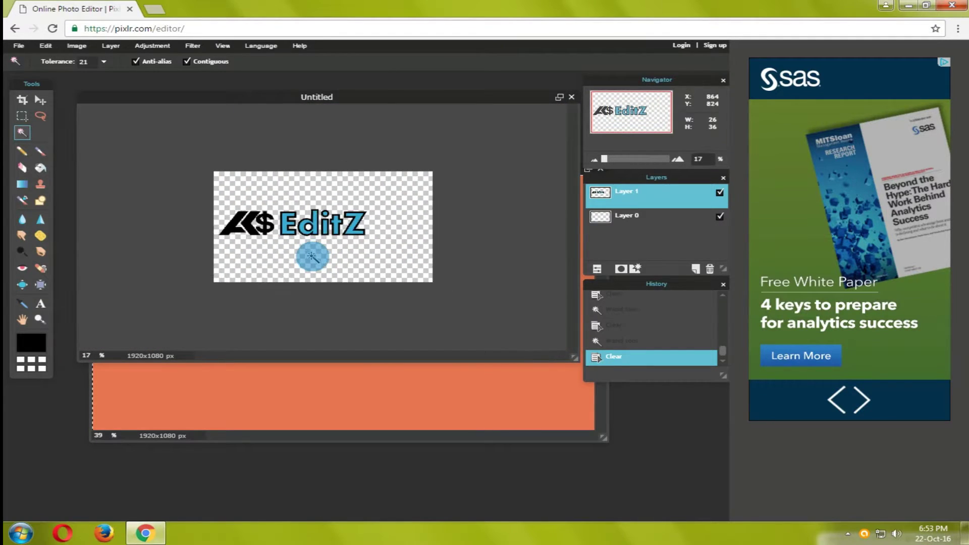
{"action": "scroll", "coordinate": [313, 258], "scroll_direction": "up", "scroll_amount": 1}
Step: Save the logo in PNG format as Untitled on the Desktop
{"action": "left_click", "coordinate": [20, 49]}
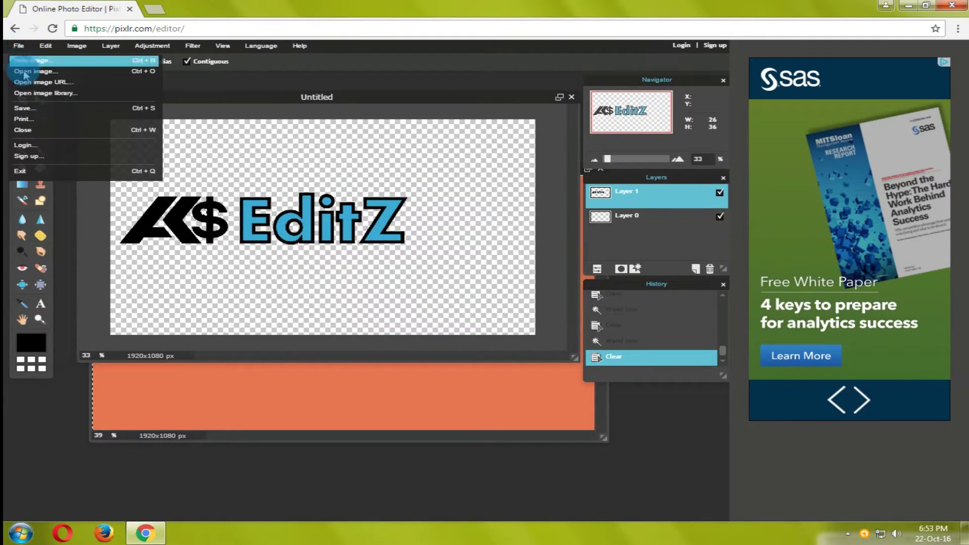
{"action": "left_click", "coordinate": [29, 110]}
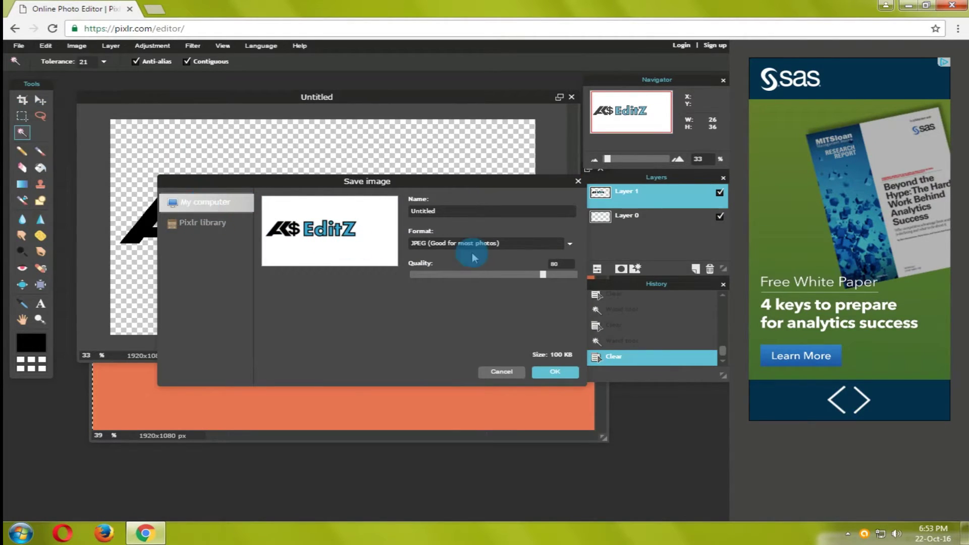
{"action": "left_click", "coordinate": [553, 251]}
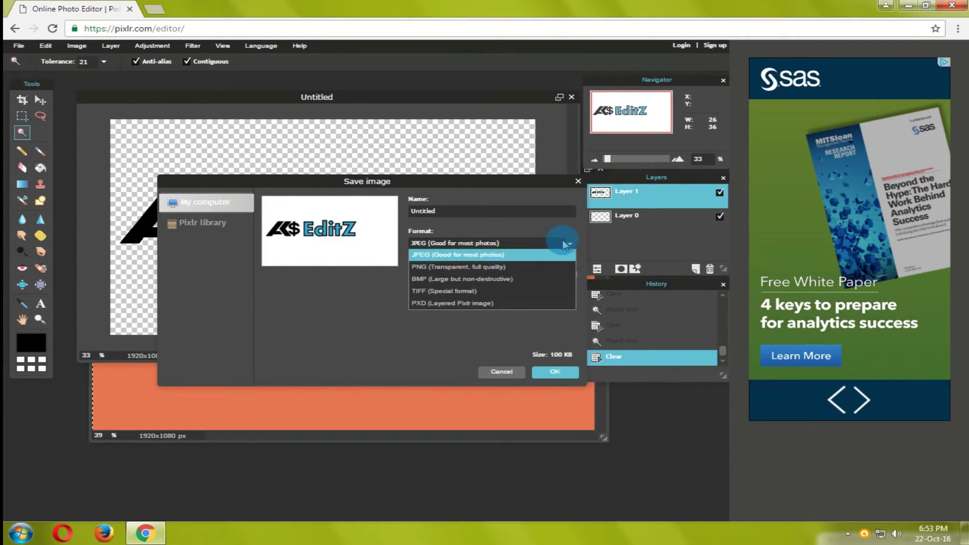
{"action": "left_click", "coordinate": [452, 269]}
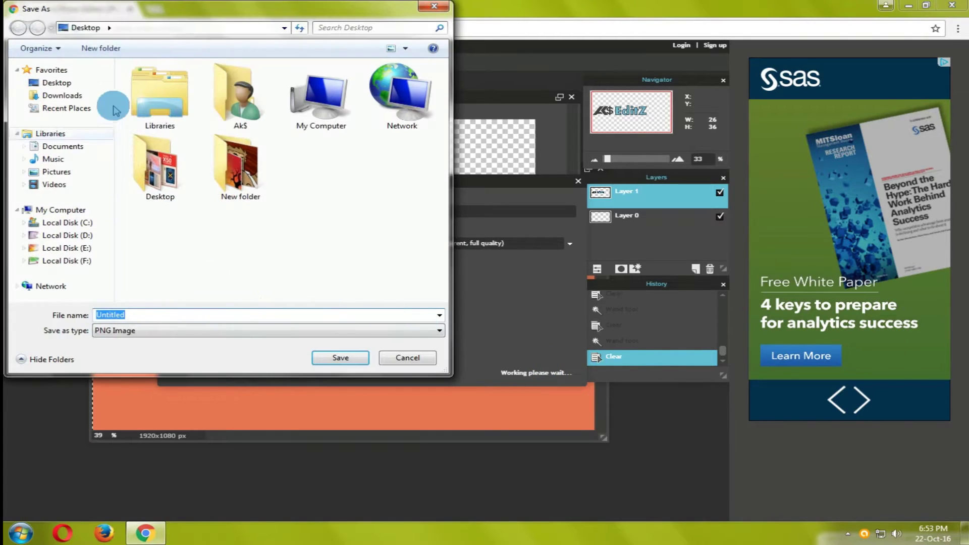
{"action": "left_click", "coordinate": [331, 356]}
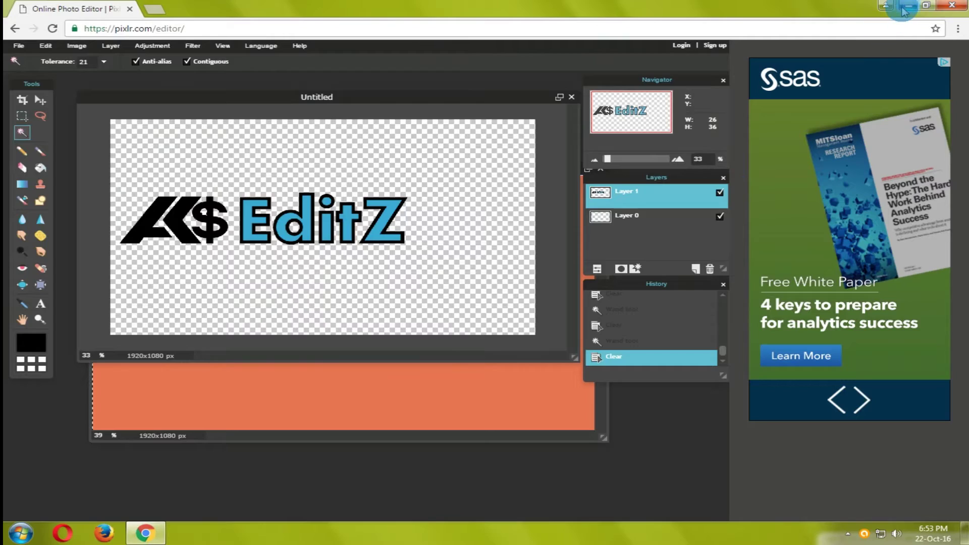
Step: Preview the Untitled PNG from the desktop in Picasa Photo Viewer, then close it
{"action": "left_click", "coordinate": [904, 10]}
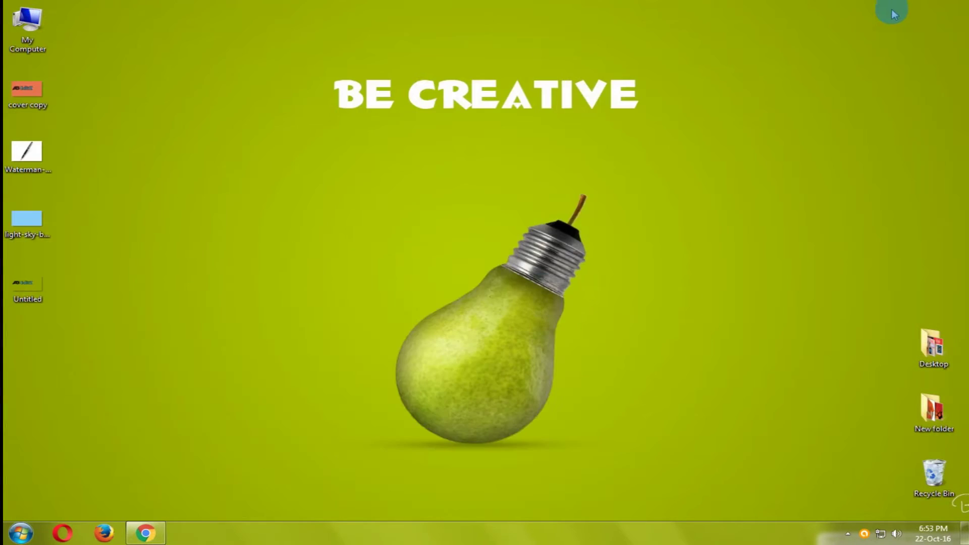
{"action": "double_click", "coordinate": [23, 287]}
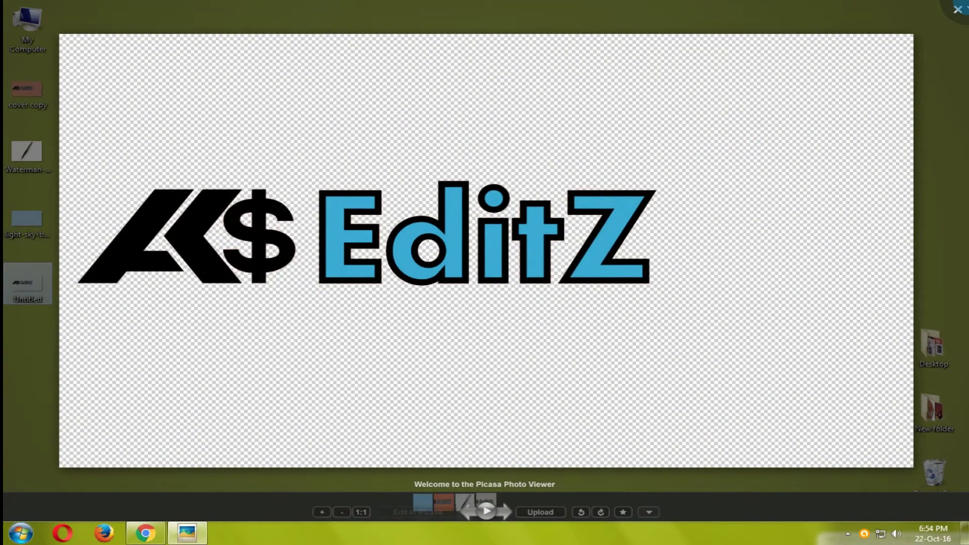
{"action": "left_click", "coordinate": [958, 9]}
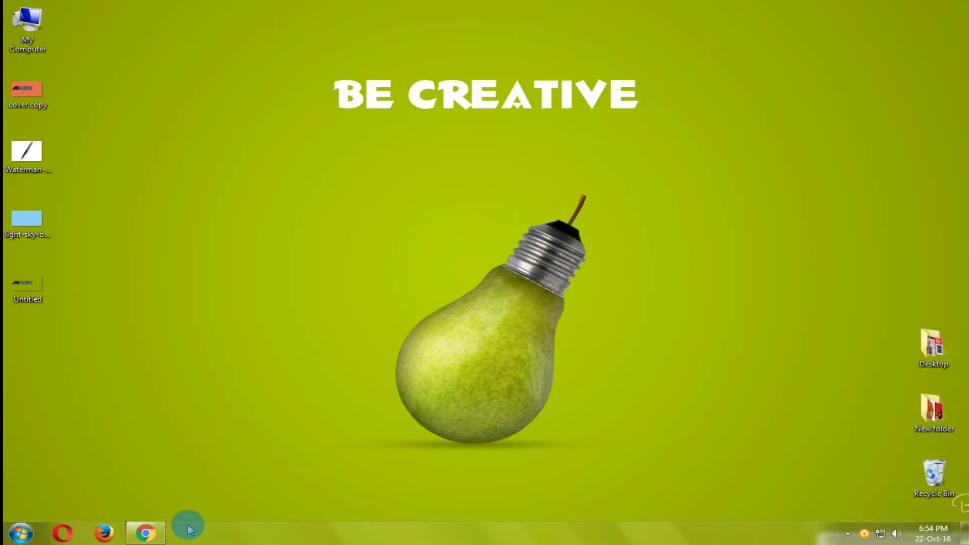
Step: Open the logo image from the Desktop in Pixlr Editor and select all of it
{"action": "left_click", "coordinate": [151, 533]}
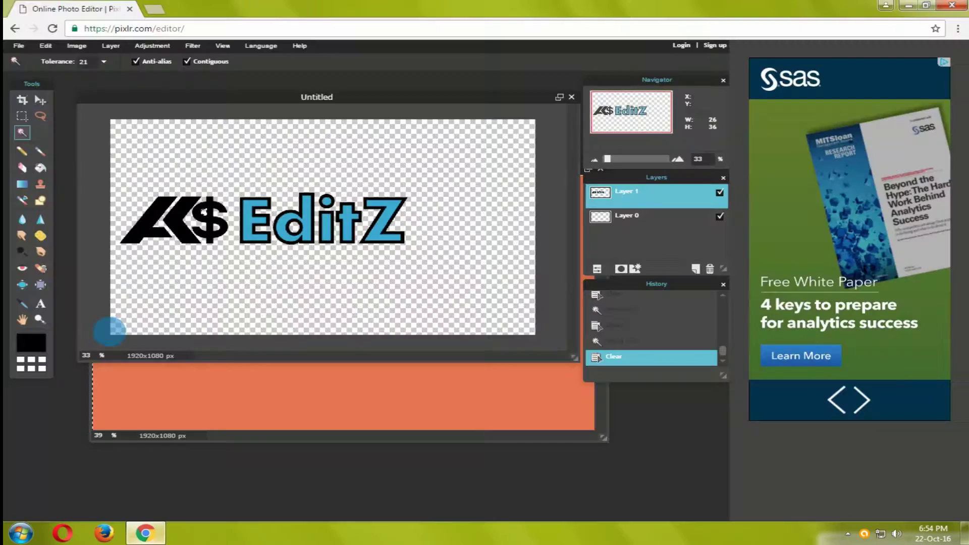
{"action": "left_click", "coordinate": [16, 46]}
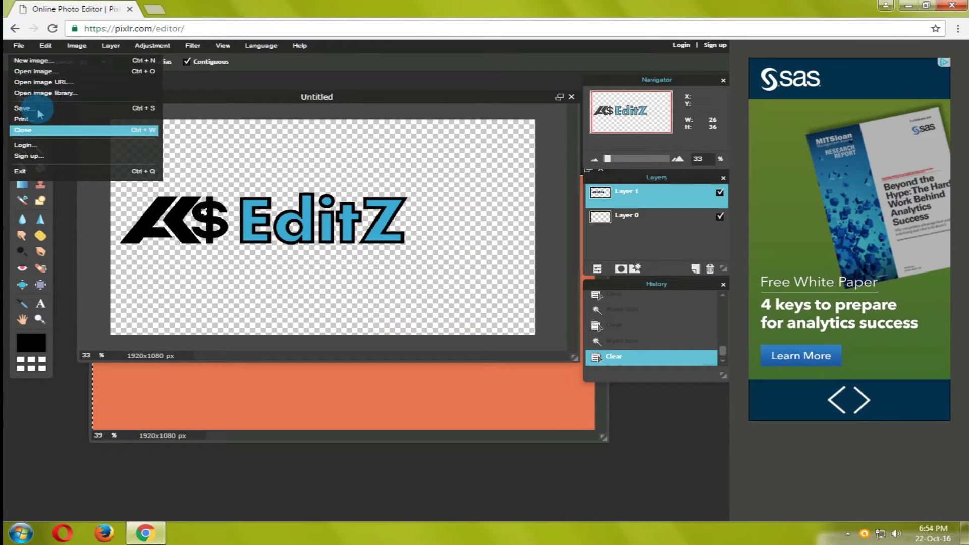
{"action": "left_click", "coordinate": [35, 71]}
{"action": "left_click", "coordinate": [160, 249]}
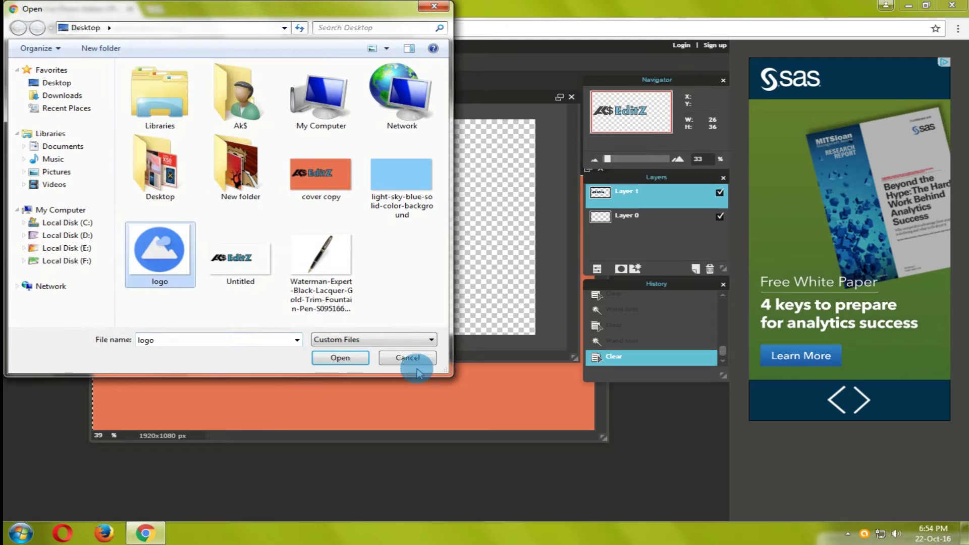
{"action": "left_click", "coordinate": [340, 357]}
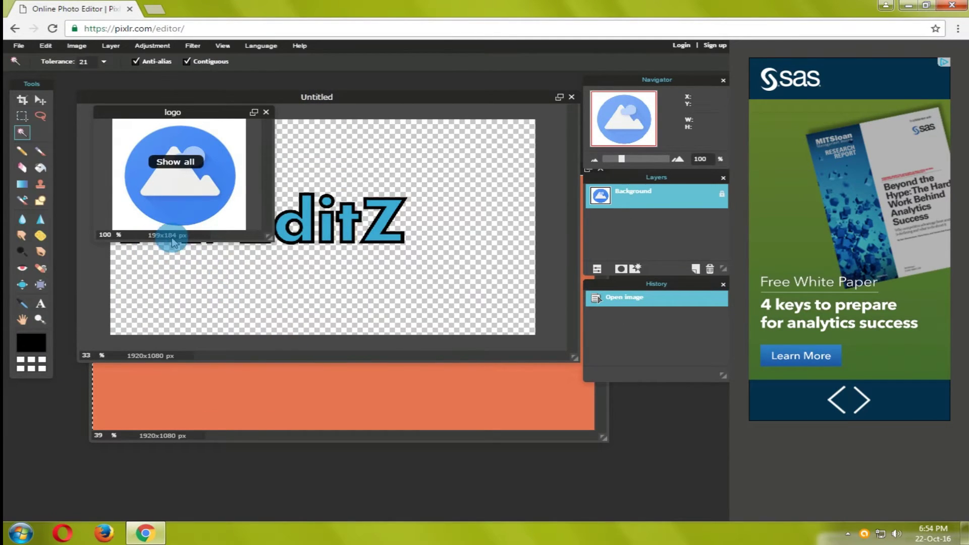
{"action": "left_click", "coordinate": [18, 46]}
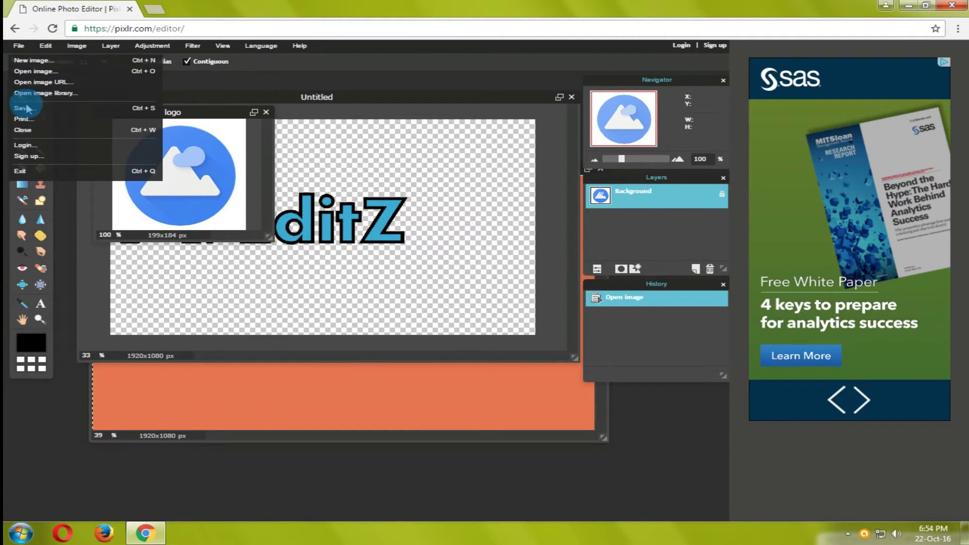
{"action": "key", "text": "ctrl+a"}
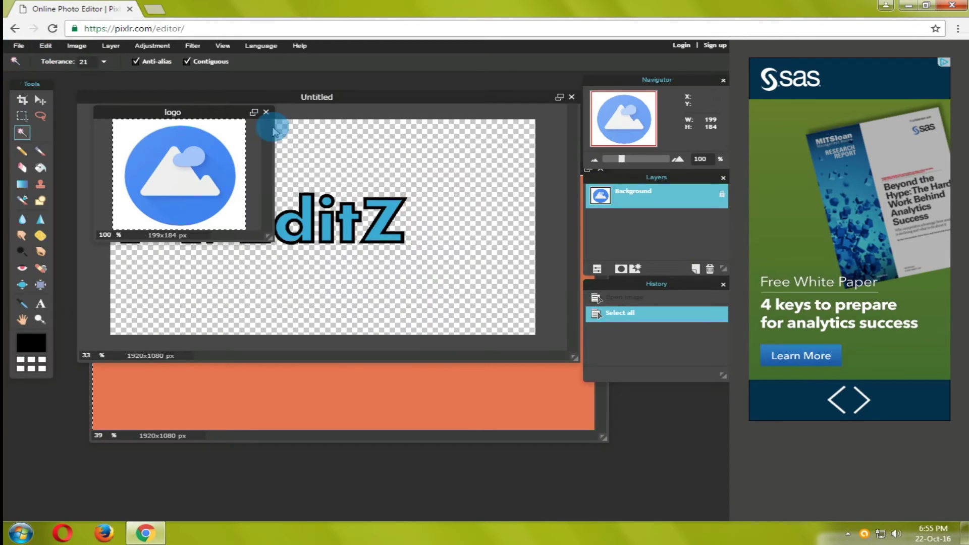
Step: Create a transparent 199×184 image from the clipboard size and move it beside the logo
{"action": "left_click", "coordinate": [19, 45]}
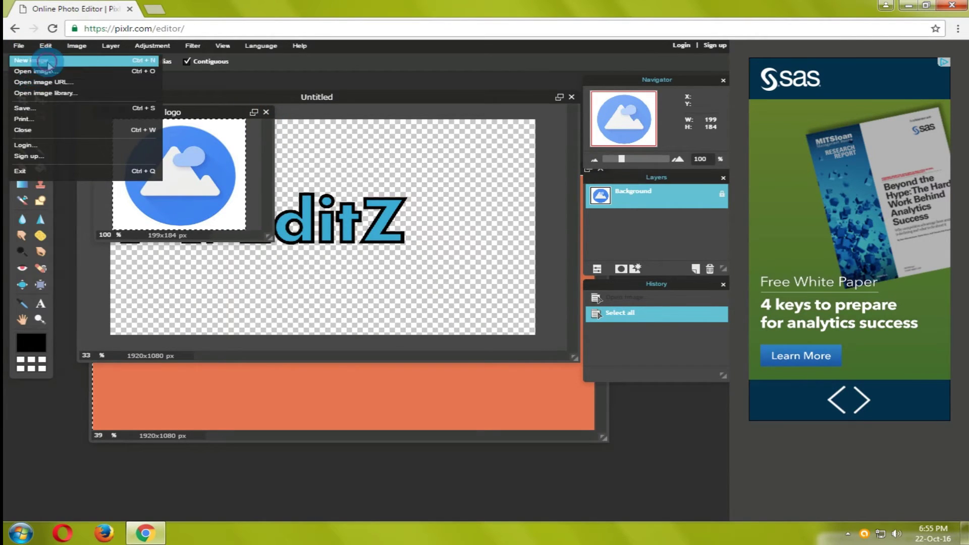
{"action": "left_click", "coordinate": [30, 57]}
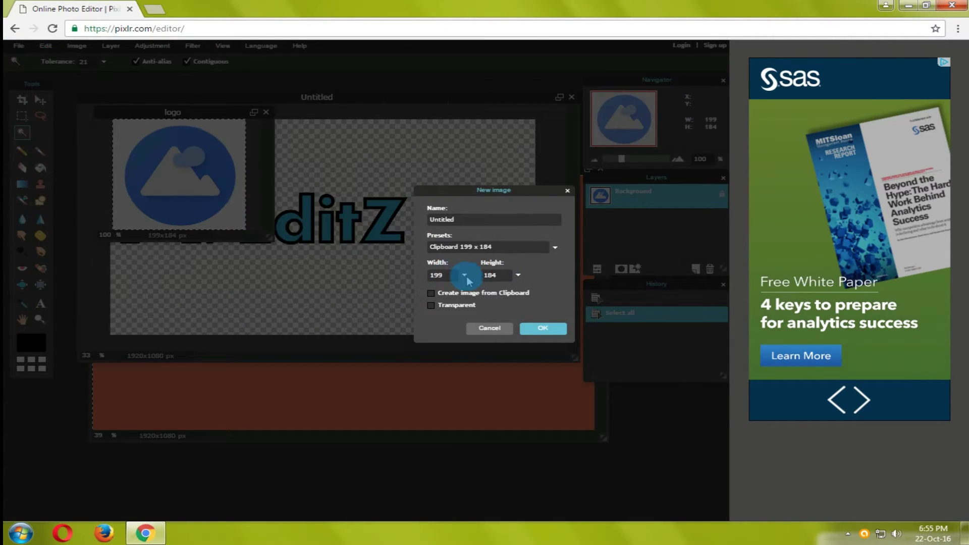
{"action": "left_click", "coordinate": [431, 305]}
{"action": "left_click", "coordinate": [543, 328]}
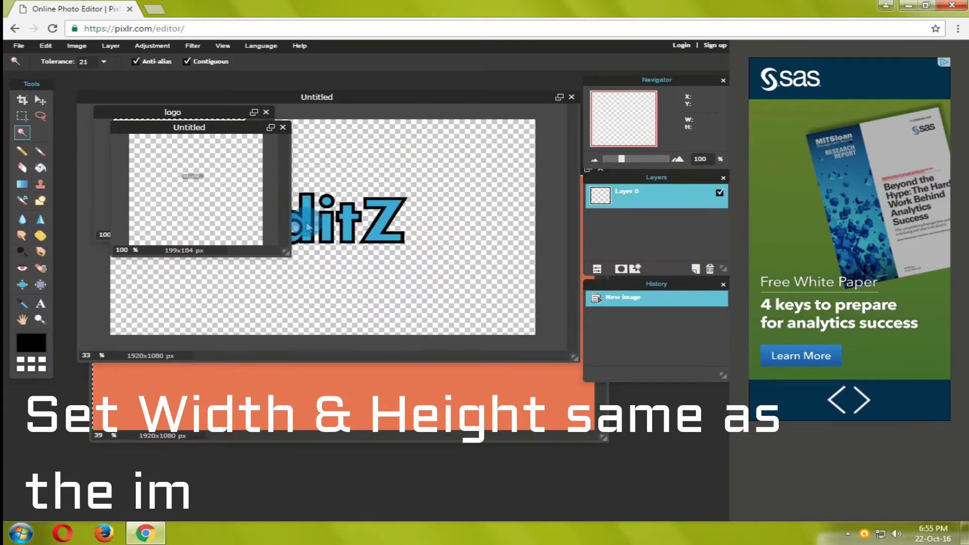
{"action": "left_click_drag", "start_coordinate": [231, 135], "coordinate": [414, 206]}
{"action": "left_click", "coordinate": [170, 120]}
Step: Copy the whole mountain icon and paste it into the blank Untitled image
{"action": "left_click", "coordinate": [46, 45]}
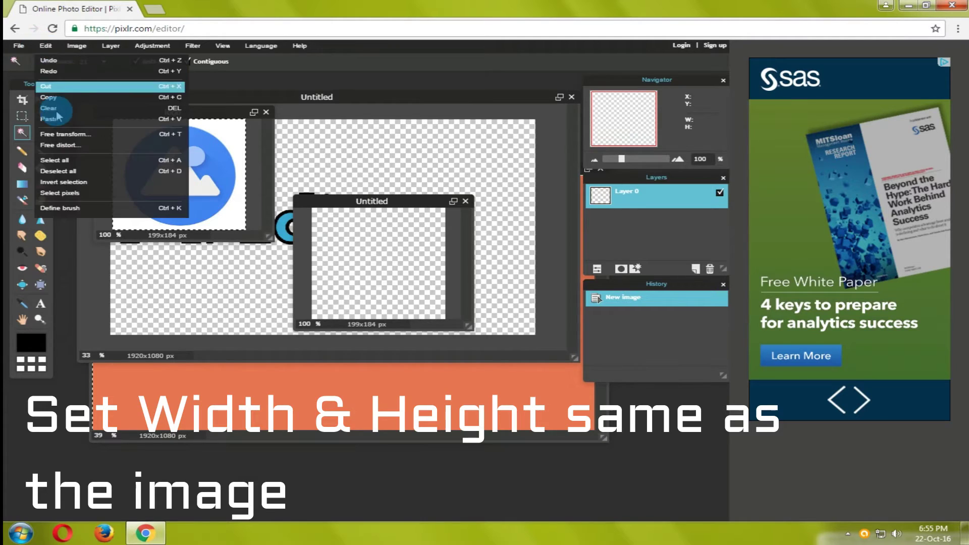
{"action": "left_click", "coordinate": [67, 161]}
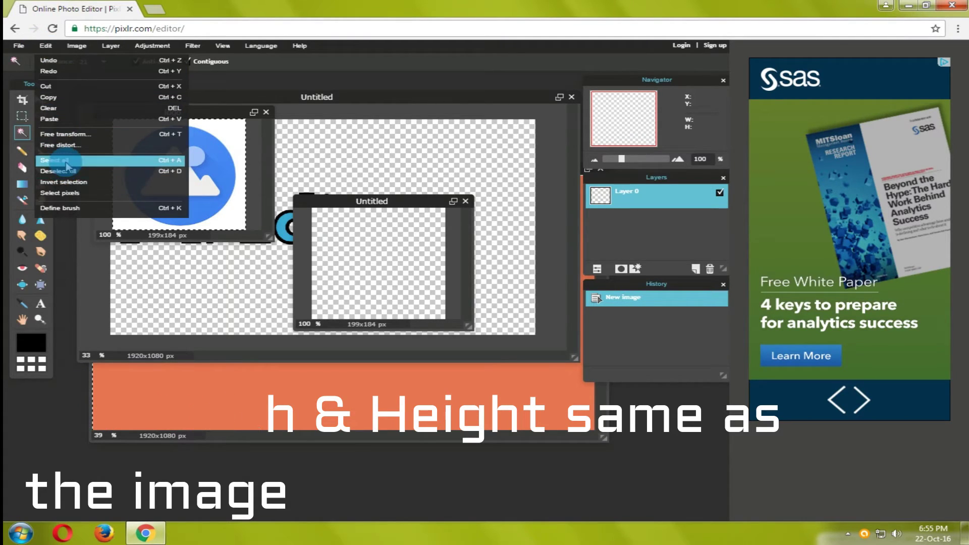
{"action": "left_click", "coordinate": [46, 45]}
{"action": "left_click", "coordinate": [60, 99]}
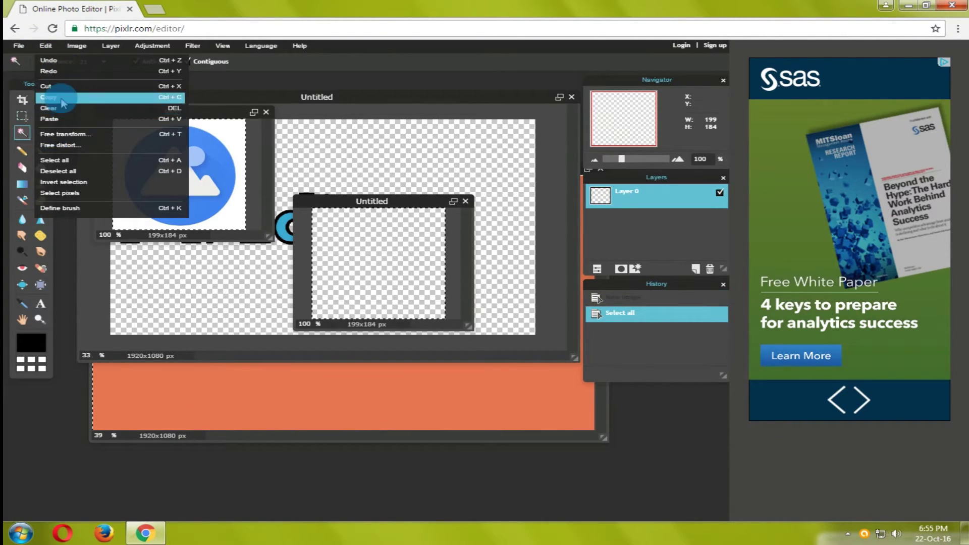
{"action": "left_click", "coordinate": [60, 97]}
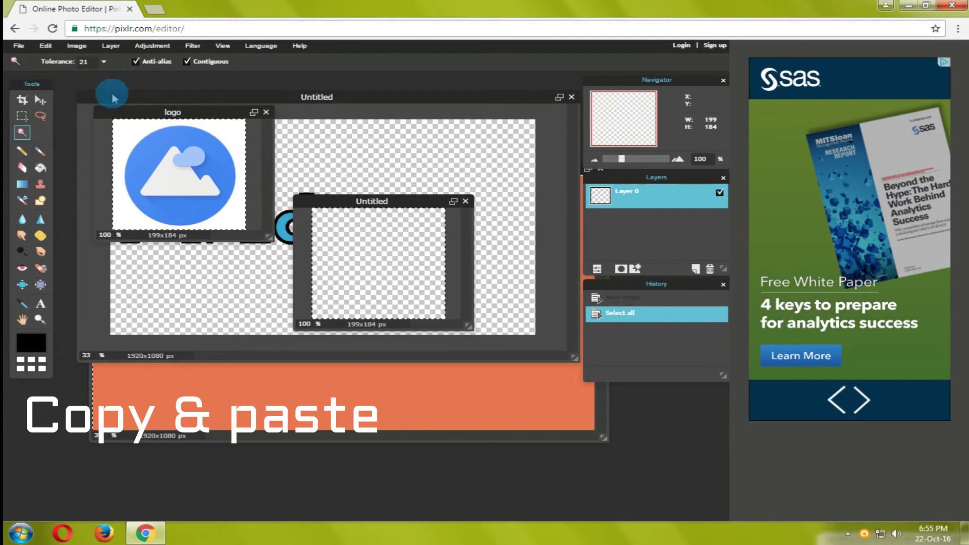
{"action": "left_click", "coordinate": [174, 113]}
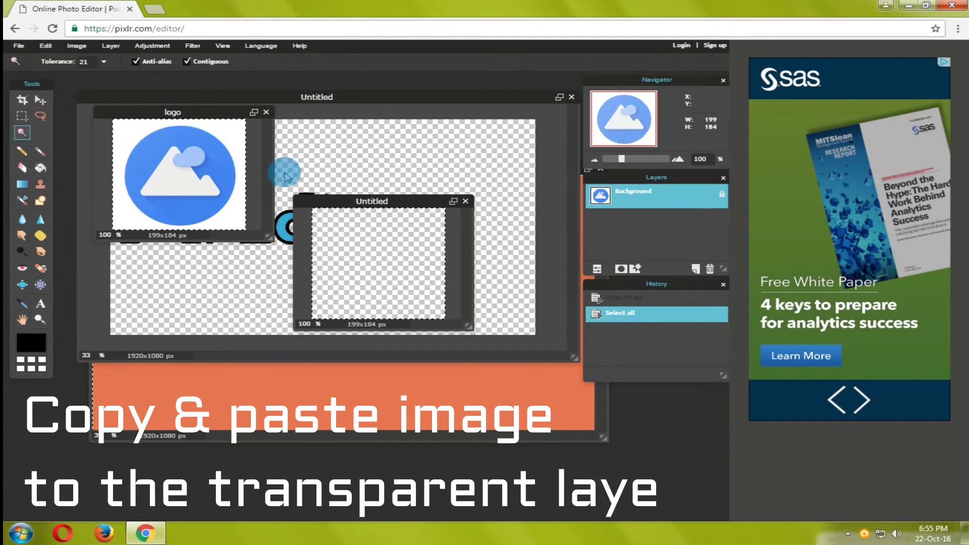
{"action": "left_click", "coordinate": [46, 46]}
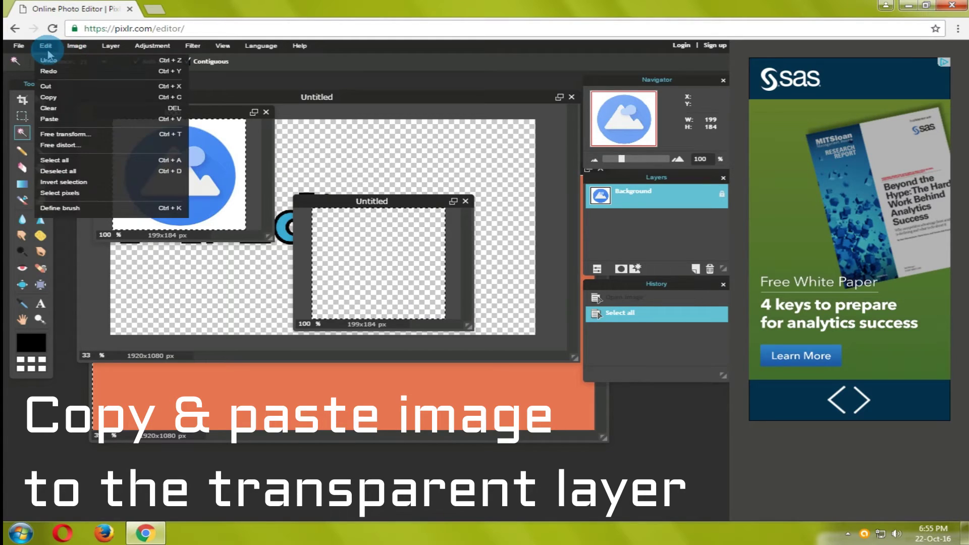
{"action": "left_click", "coordinate": [49, 119]}
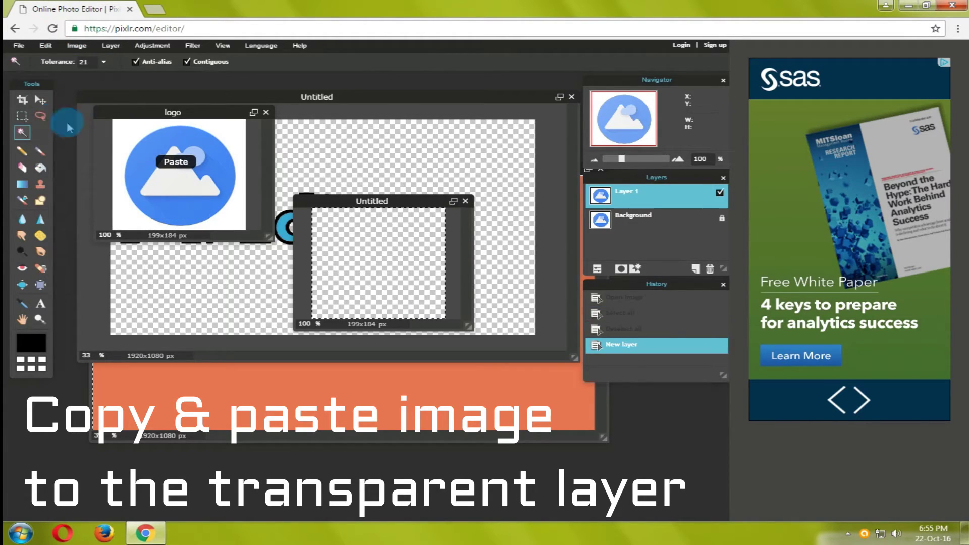
{"action": "left_click", "coordinate": [346, 201]}
{"action": "left_click", "coordinate": [46, 46]}
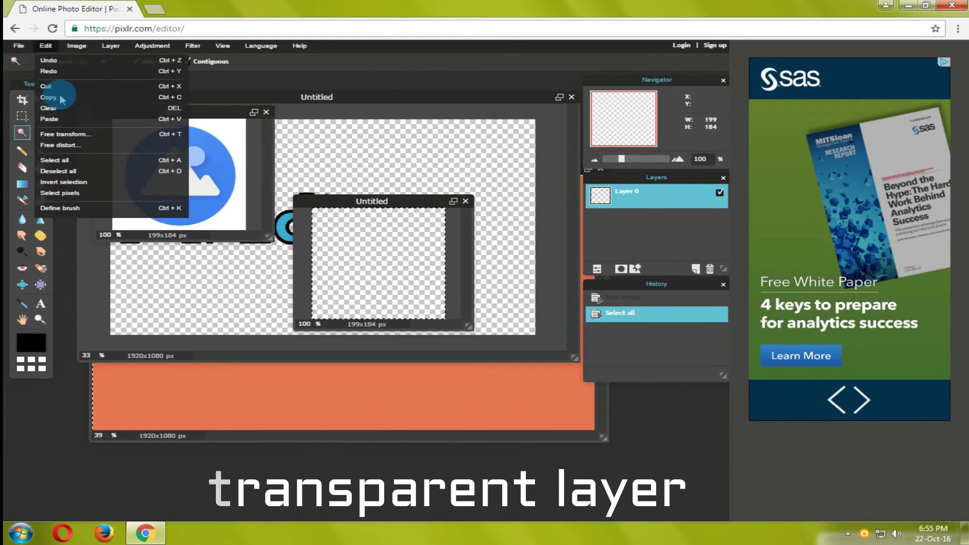
{"action": "left_click", "coordinate": [56, 120]}
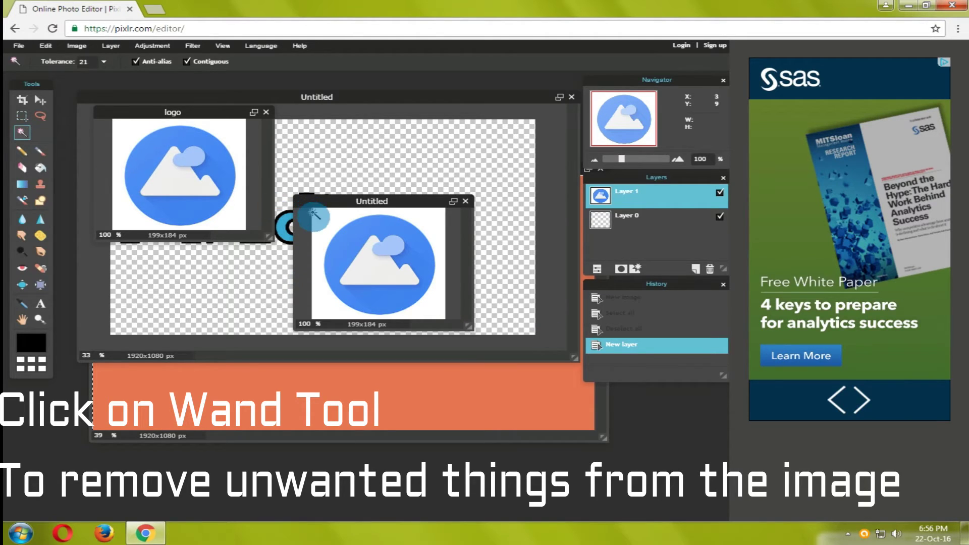
Step: Wand-select the white corners around the blue circle and delete them
{"action": "left_click", "coordinate": [326, 225]}
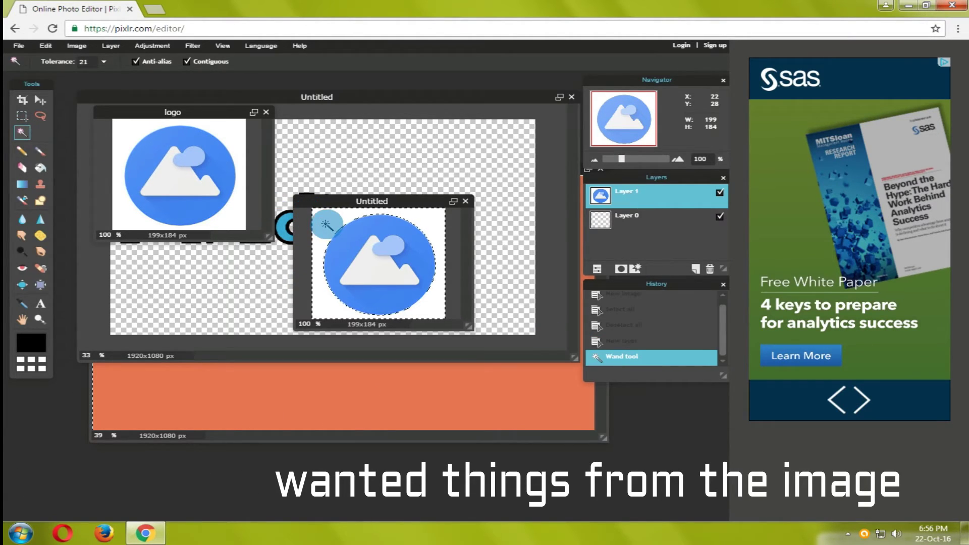
{"action": "key", "text": "Delete"}
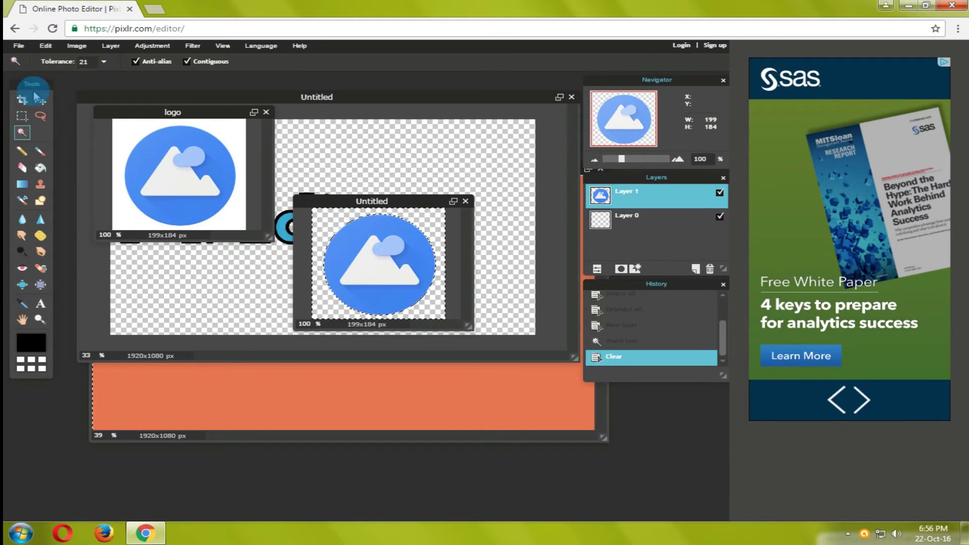
{"action": "left_click", "coordinate": [20, 48]}
Step: Save the icon as a PNG on the Desktop, replacing the existing Untitled.png
{"action": "left_click", "coordinate": [30, 110]}
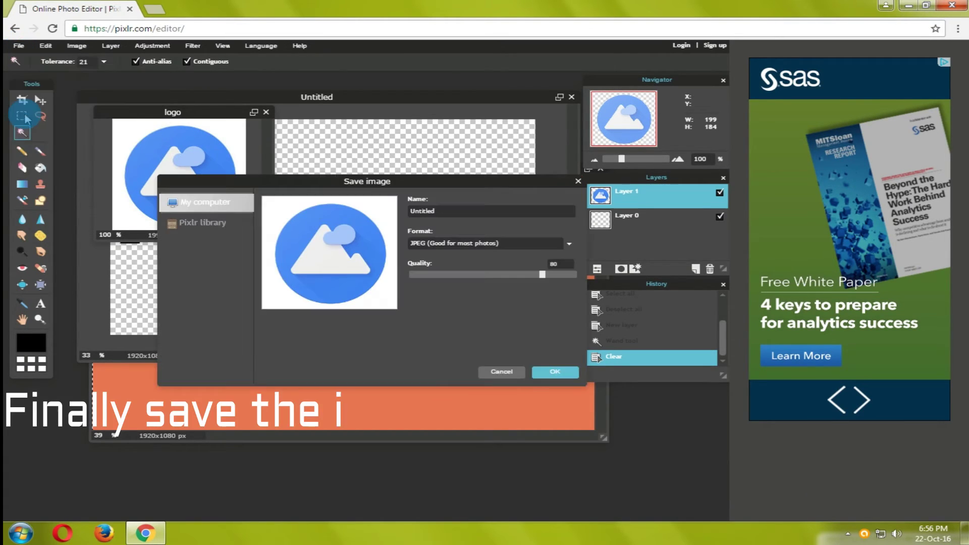
{"action": "left_click", "coordinate": [558, 244]}
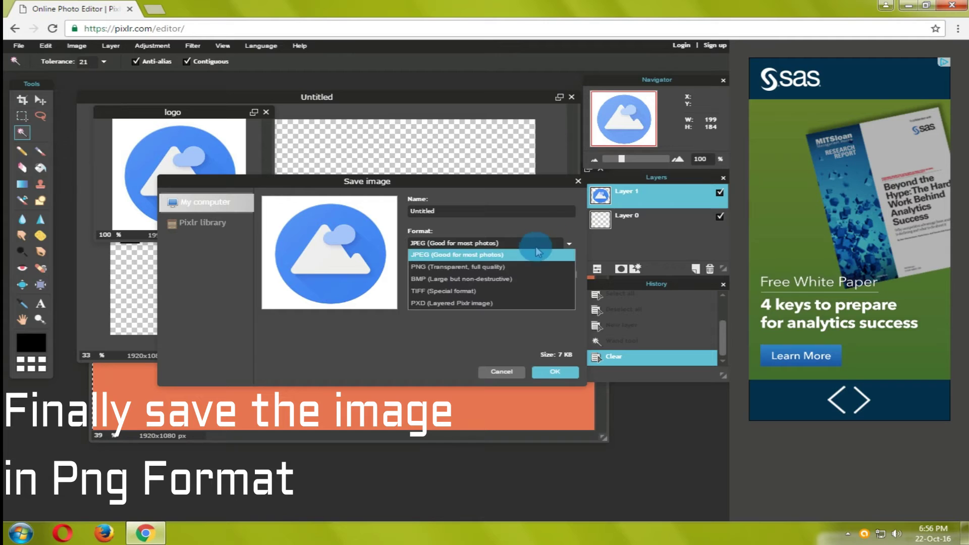
{"action": "left_click", "coordinate": [435, 255]}
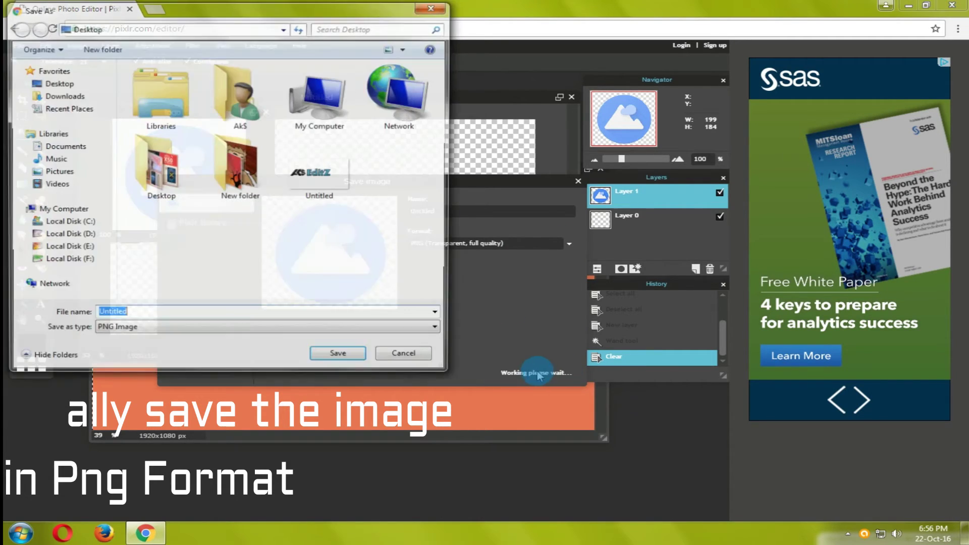
{"action": "left_click", "coordinate": [55, 82]}
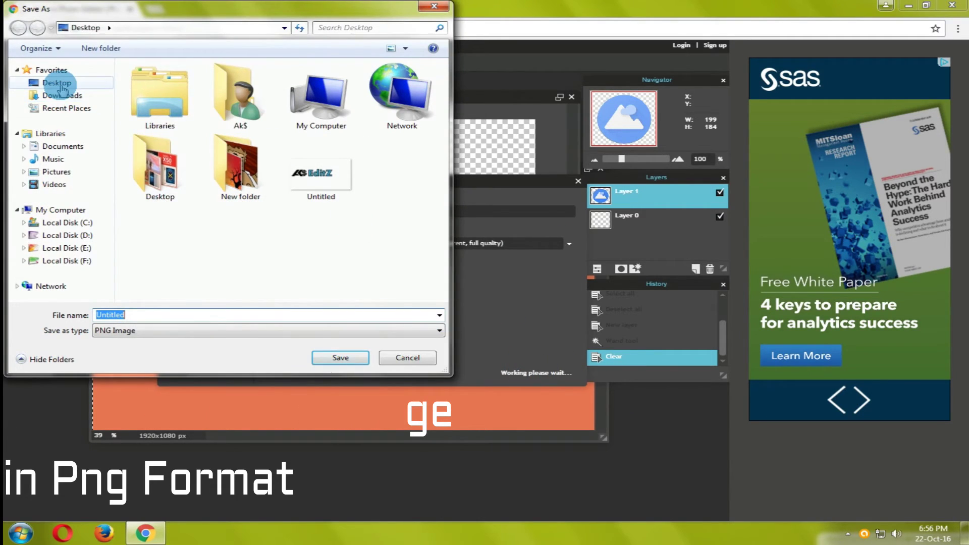
{"action": "left_click", "coordinate": [360, 358]}
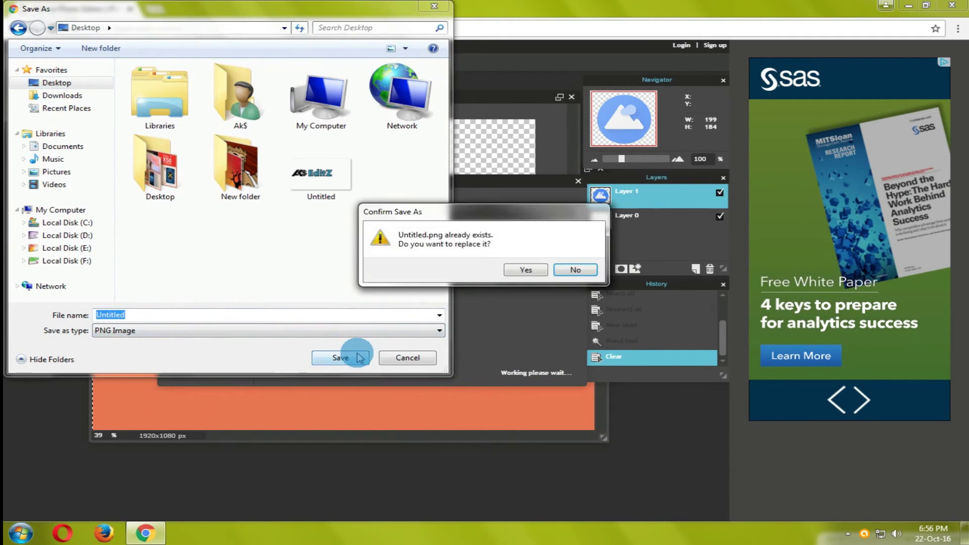
{"action": "left_click", "coordinate": [526, 270]}
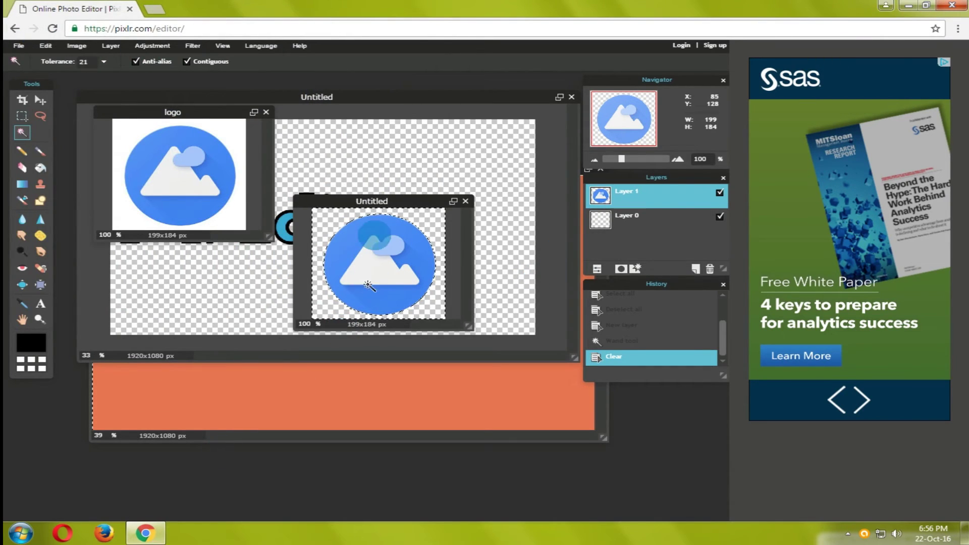
Step: Start another PNG save and clear the file name in the Save As dialog
{"action": "left_click", "coordinate": [16, 51]}
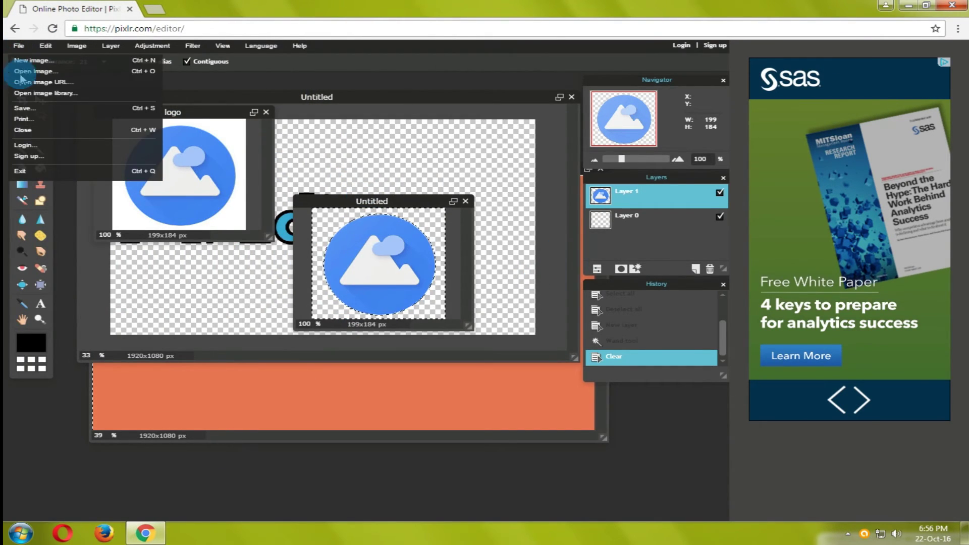
{"action": "left_click", "coordinate": [20, 103]}
{"action": "left_click", "coordinate": [565, 244]}
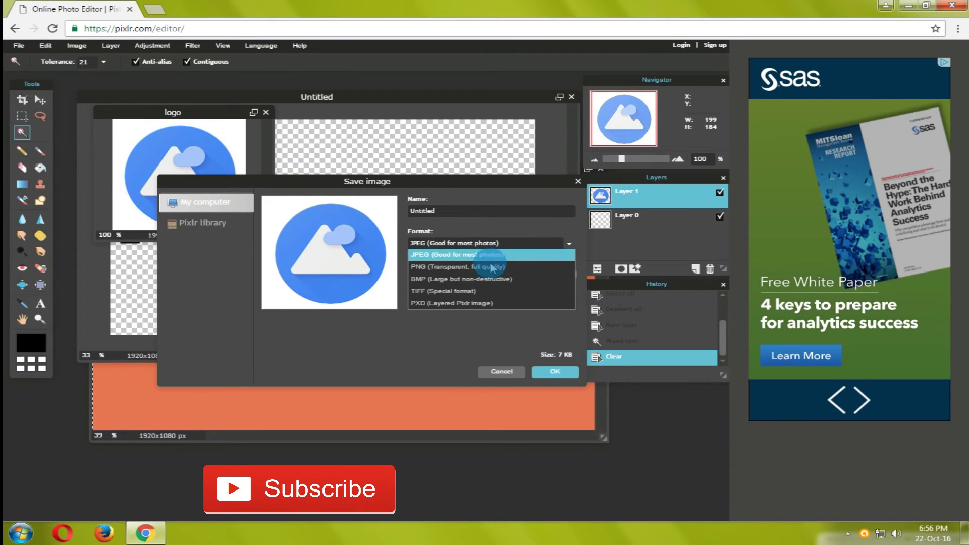
{"action": "left_click", "coordinate": [456, 267]}
{"action": "left_click", "coordinate": [555, 372]}
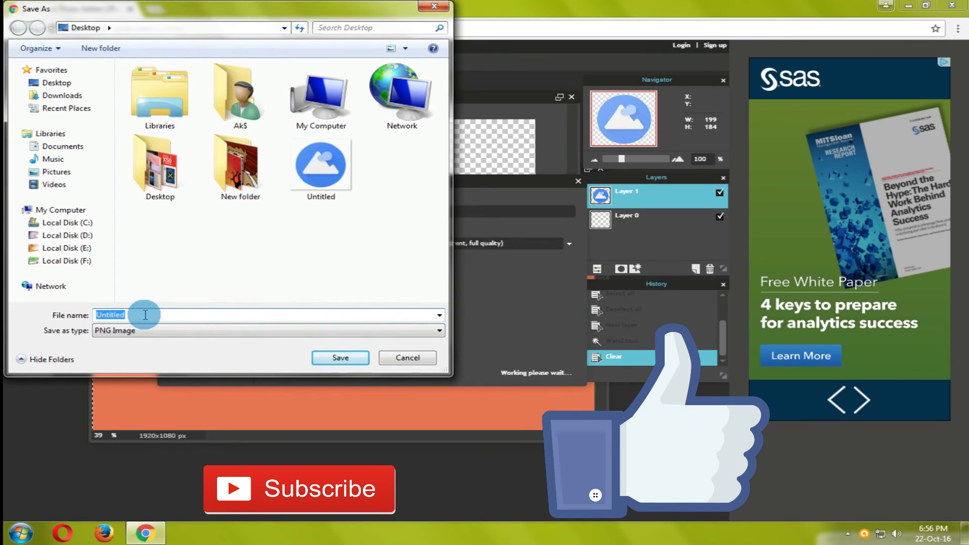
{"action": "type", "text": "a"}
{"action": "key", "text": "BackSpace"}
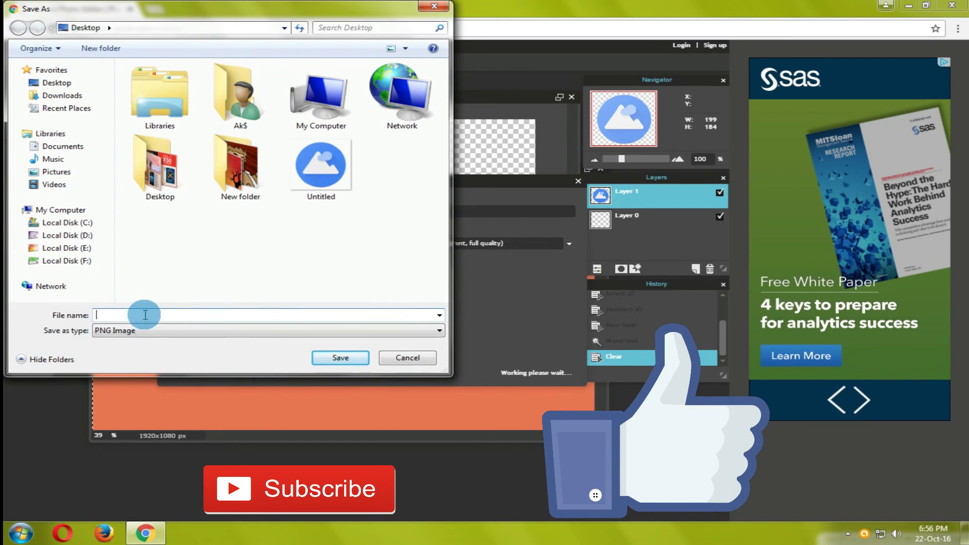